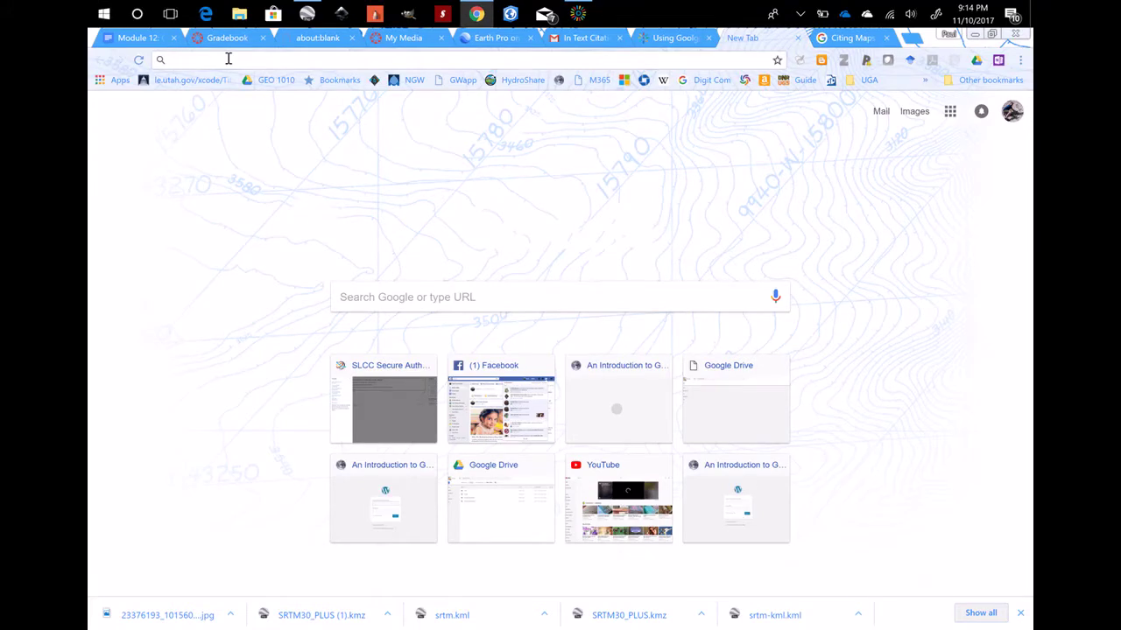
Open the Geologic Map Portal from the geology.utah.gov home page and dismiss its map navigation guide
text(geology.utah.gov)
key(Return)
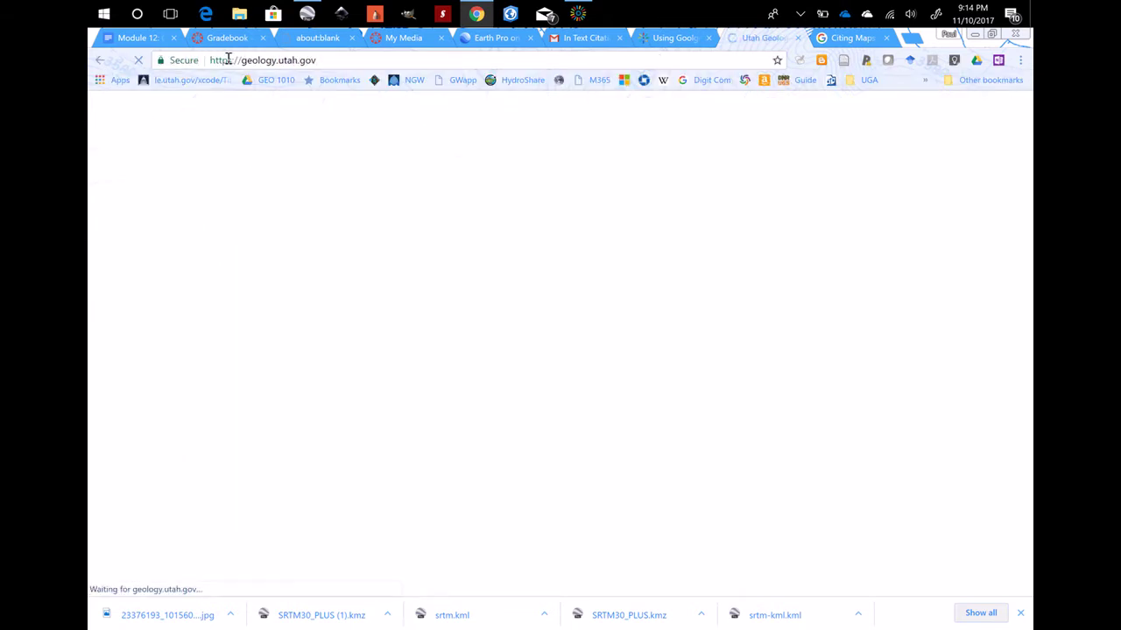
scroll(447, 350, down, 3)
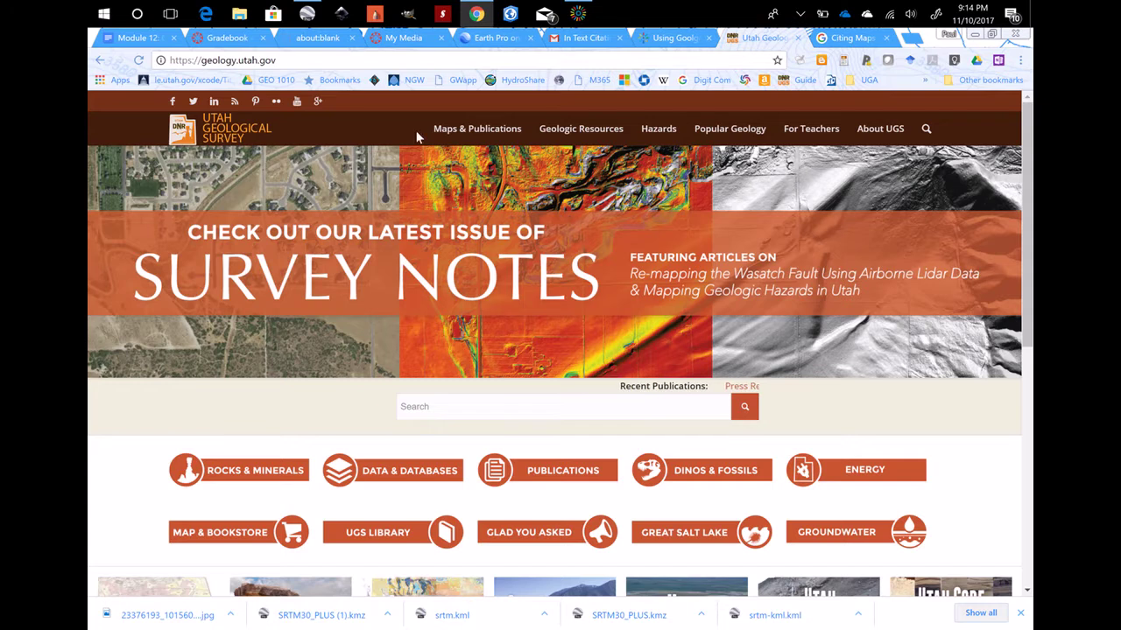
scroll(421, 374, down, 3)
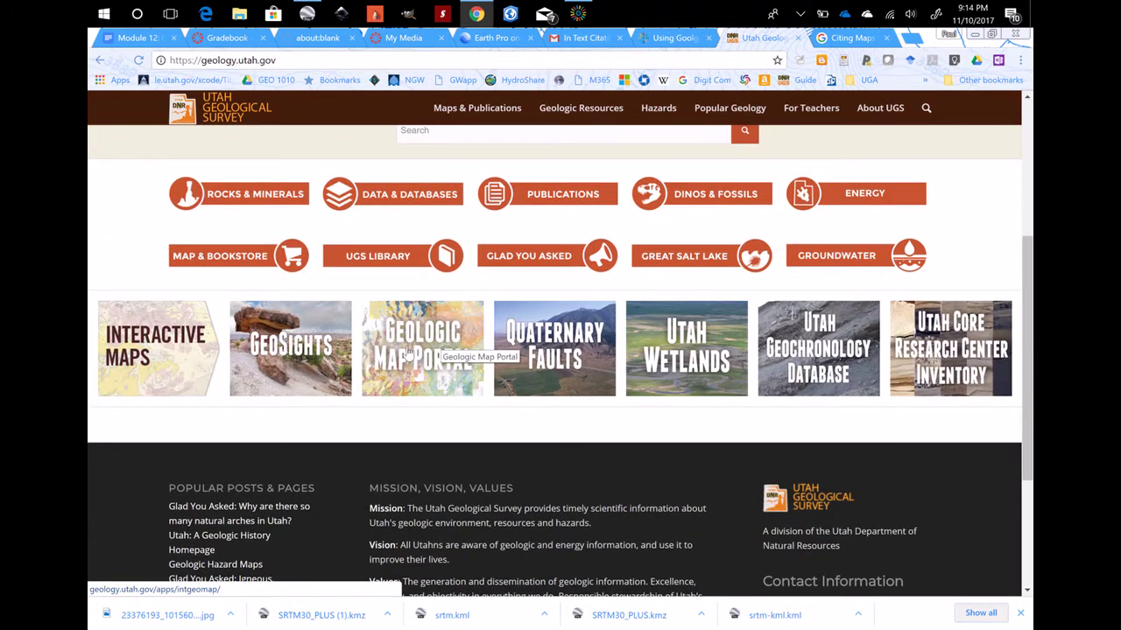
click(412, 359)
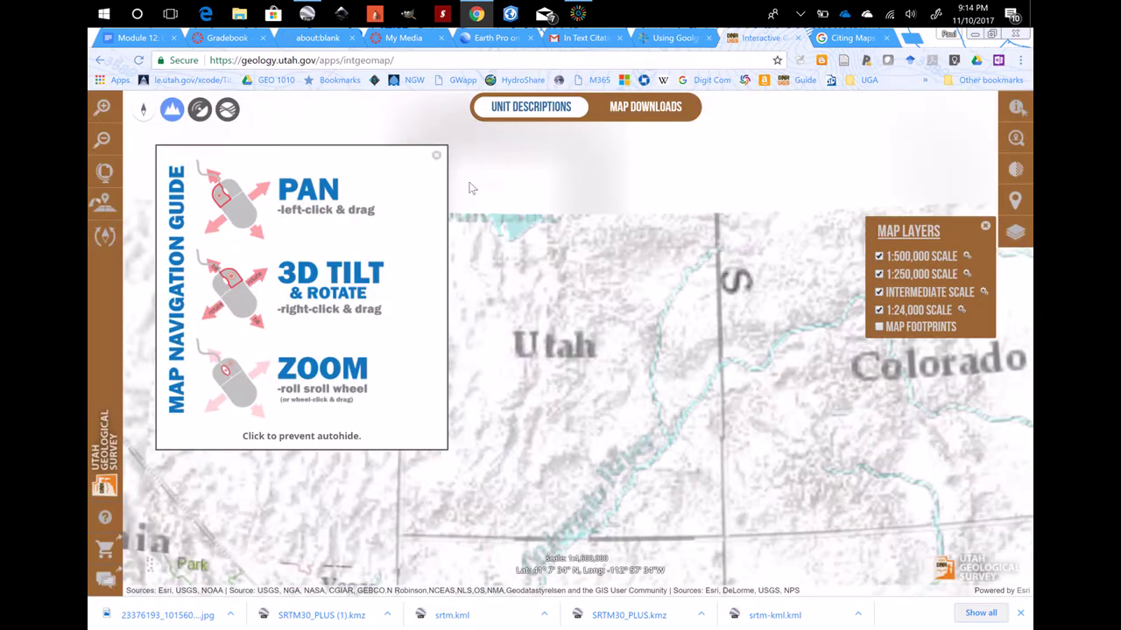
click(438, 158)
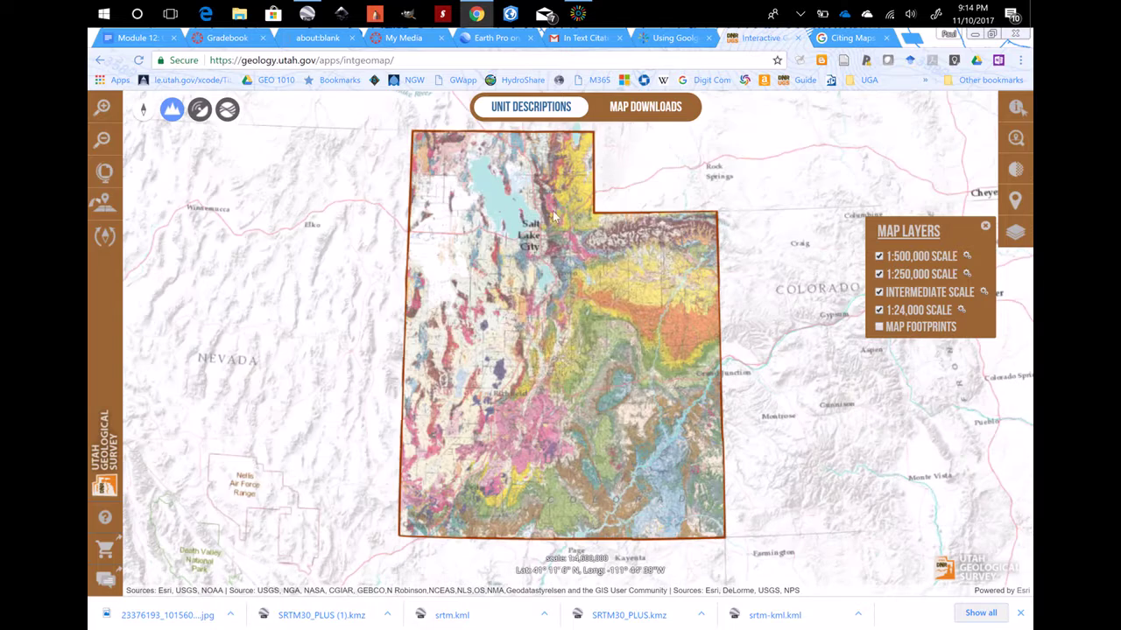
Look up the unit description of the light pink rock unit just north of Little Cottonwood Canyon
scroll(548, 236, up, 3)
scroll(569, 320, up, 2)
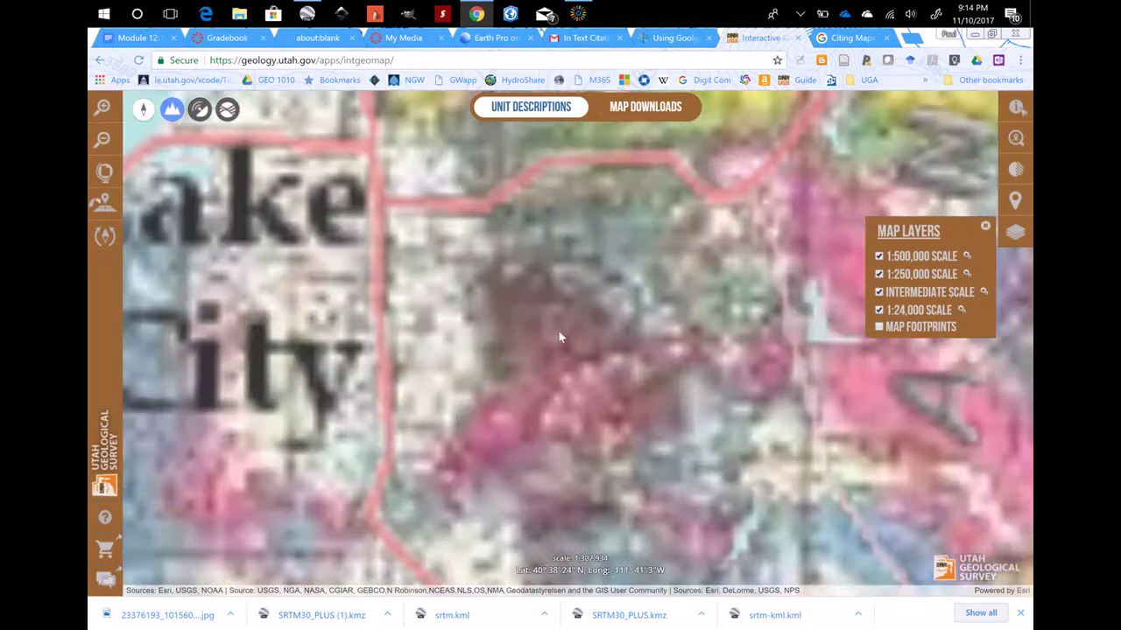
scroll(443, 366, down, 1)
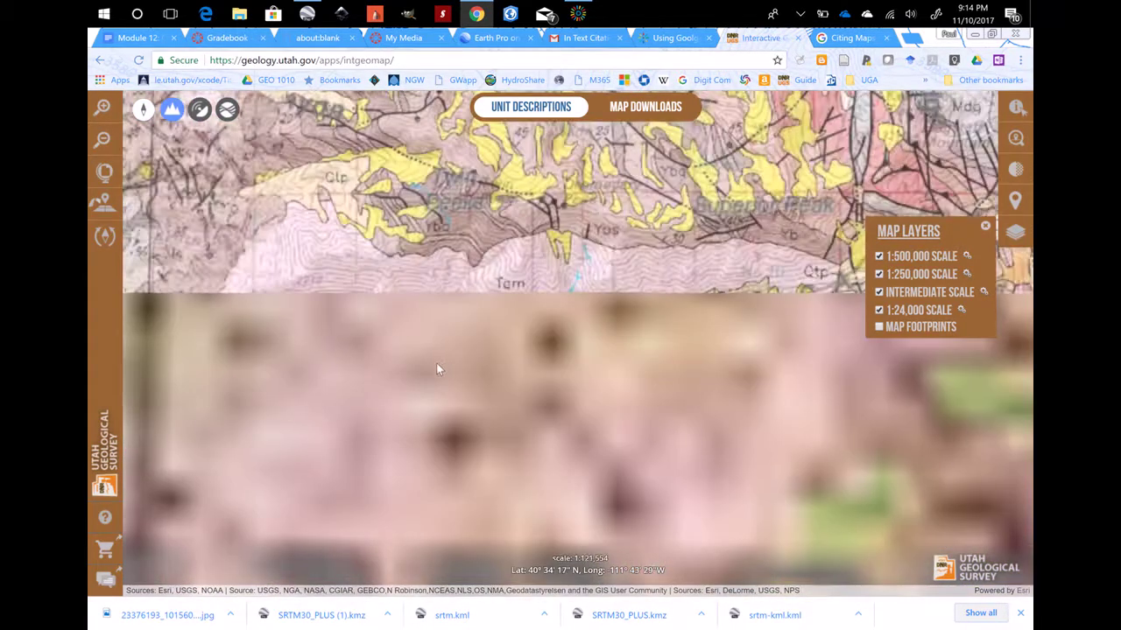
scroll(507, 385, up, 2)
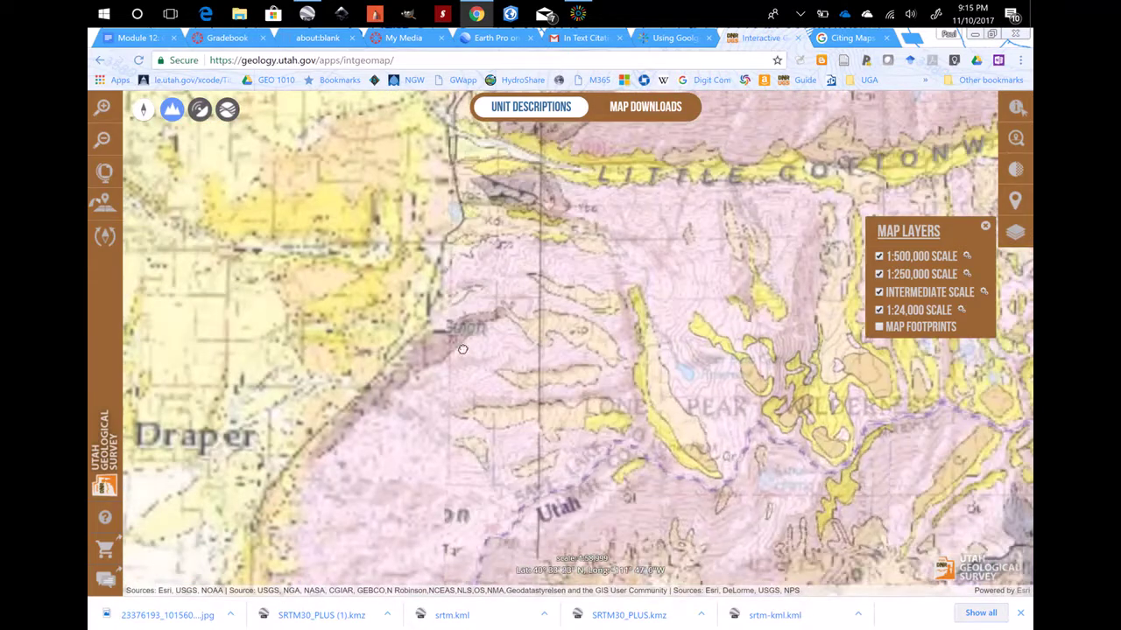
drag(462, 350, 461, 376)
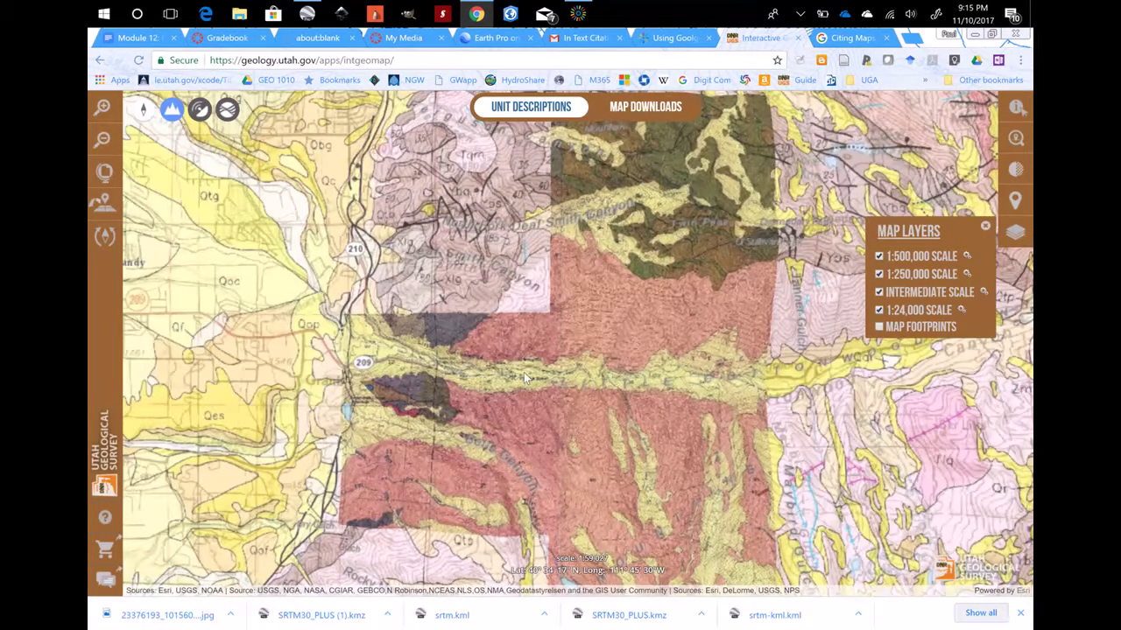
scroll(536, 375, down, 2)
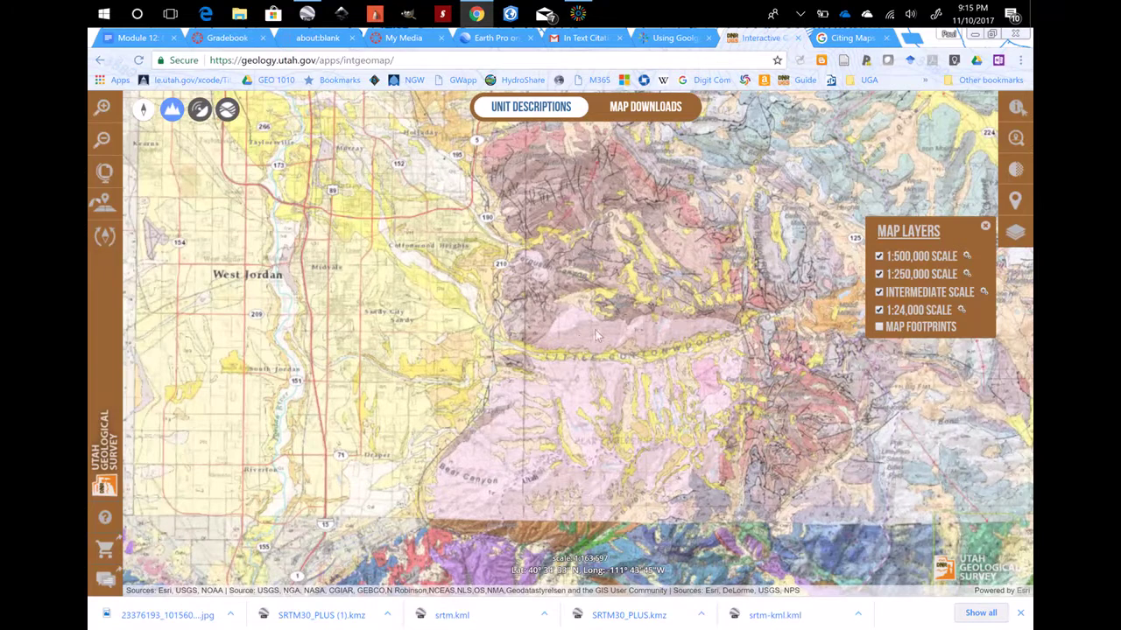
click(565, 337)
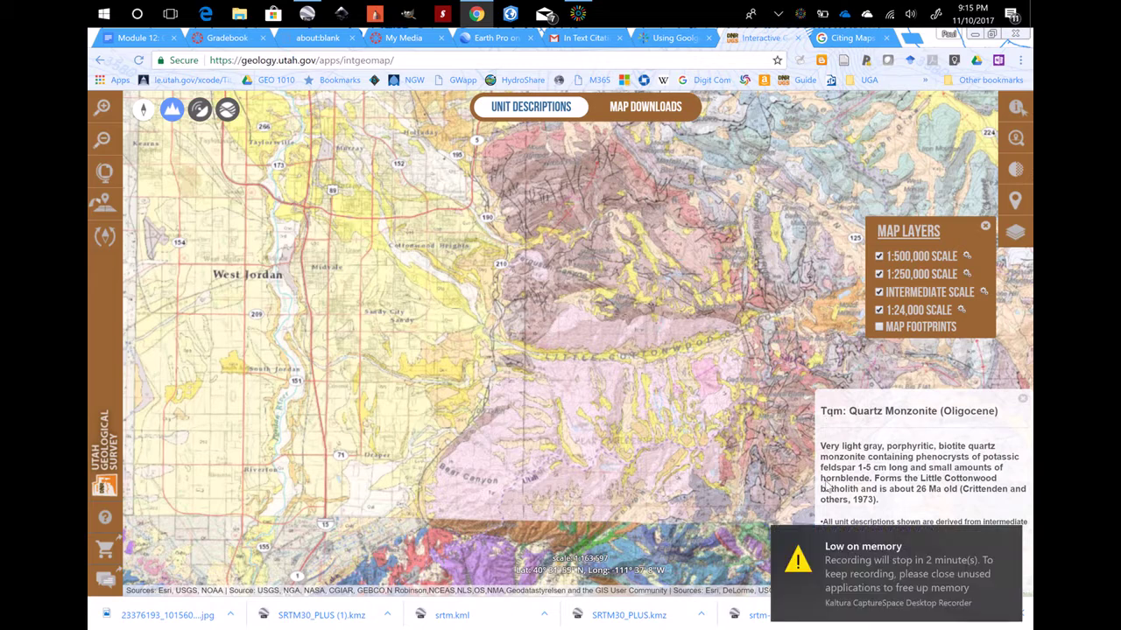
Close the Earth Pro browser tab
click(529, 39)
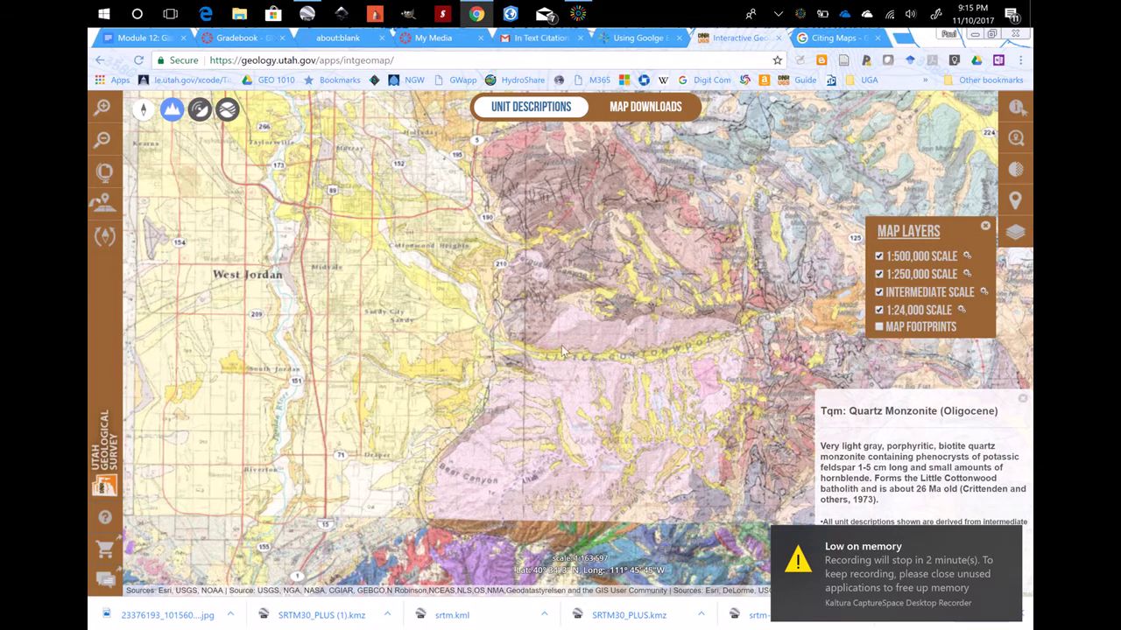
Switch the portal to Map Downloads and list the maps covering the lower part of Little Cottonwood Canyon
scroll(569, 326, up, 2)
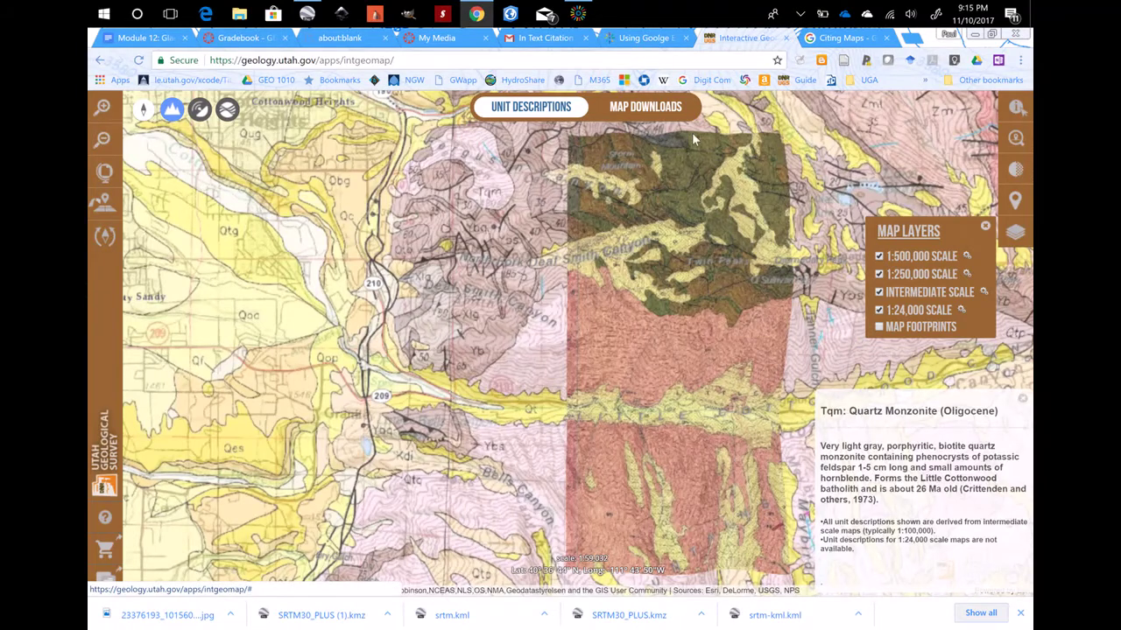
click(652, 109)
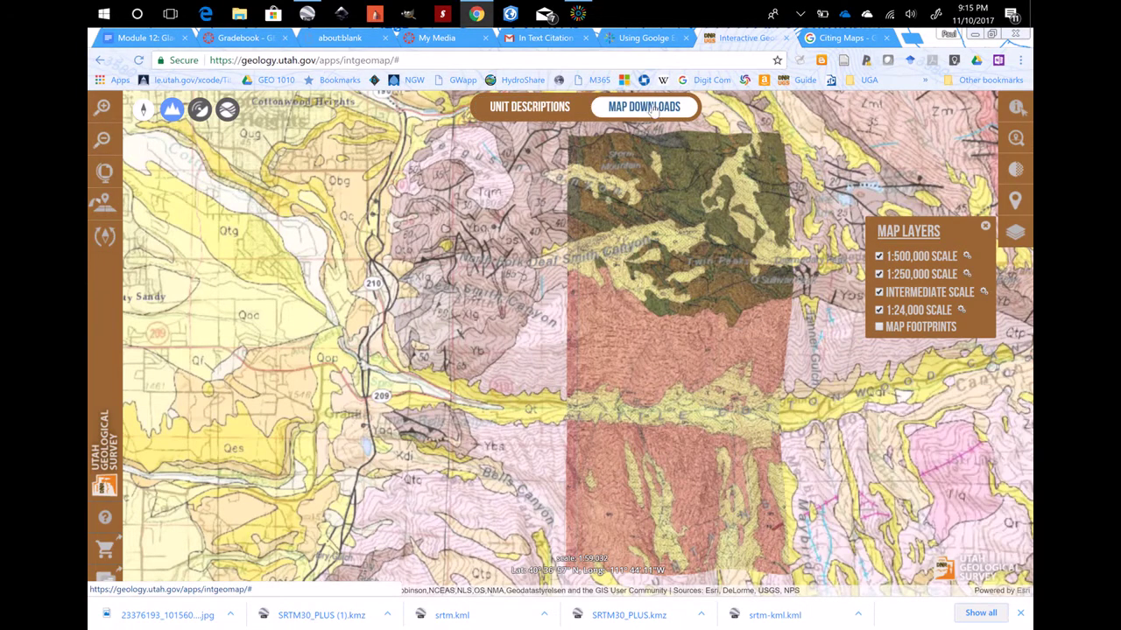
click(525, 369)
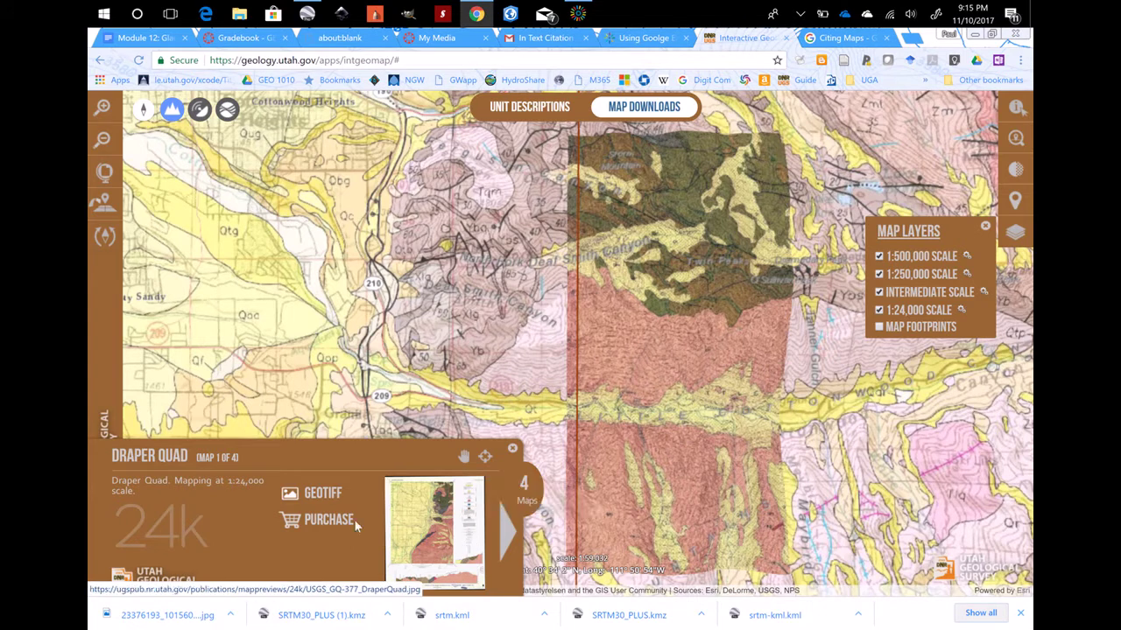
Browse the available maps up to the Utah State 500k Map, and open the PDF file of the 1:100,000 Salt Lake City Quad
click(509, 545)
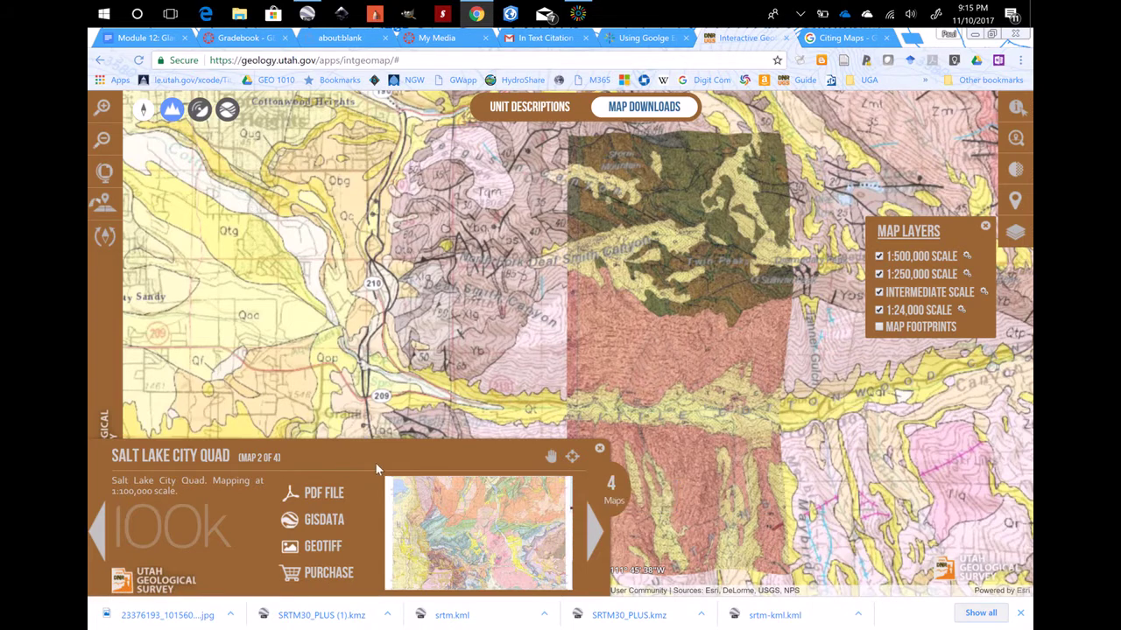
click(97, 534)
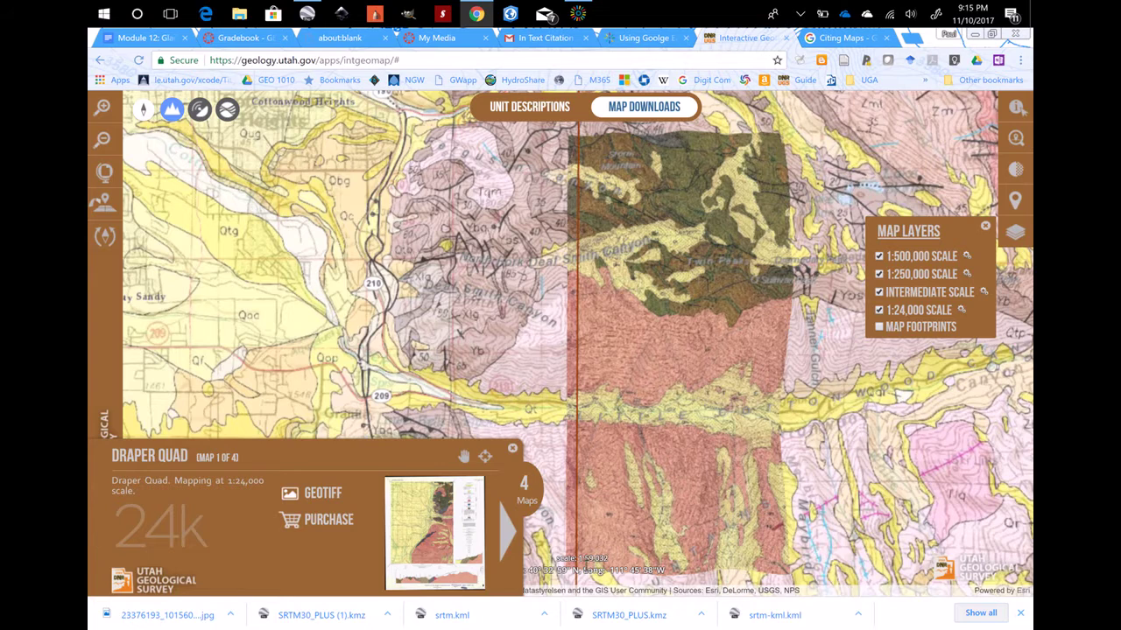
click(508, 538)
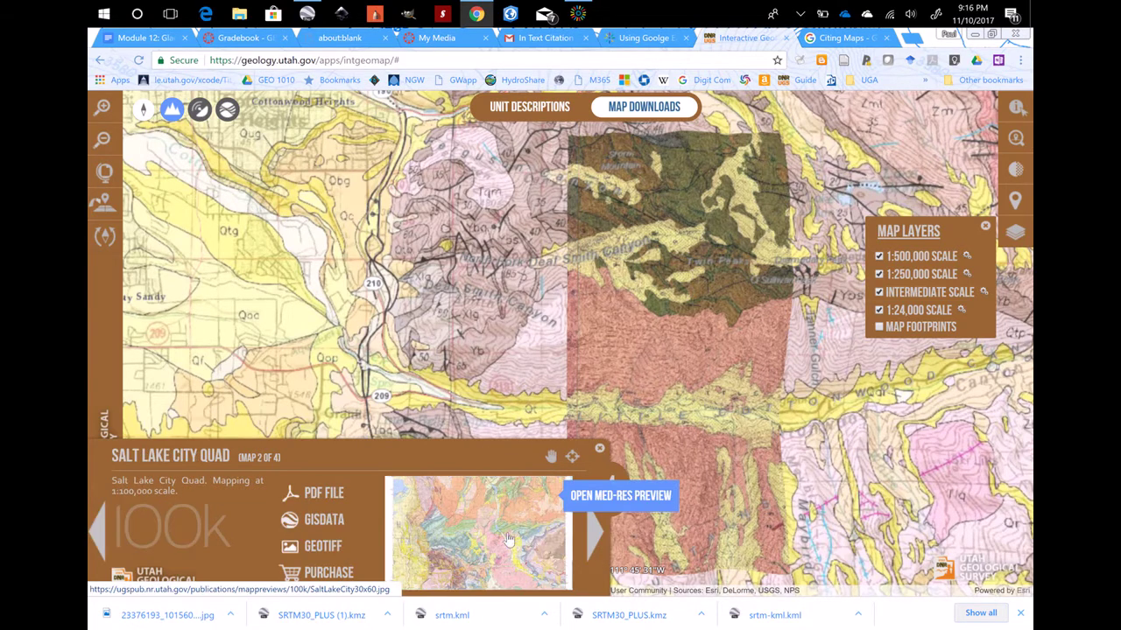
click(593, 541)
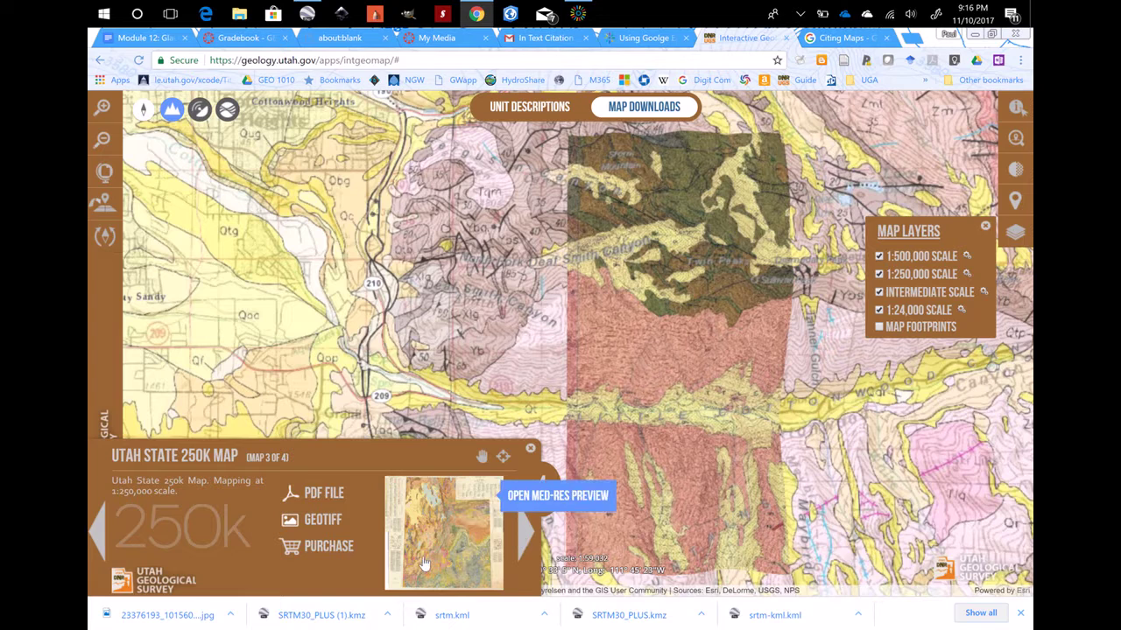
click(522, 535)
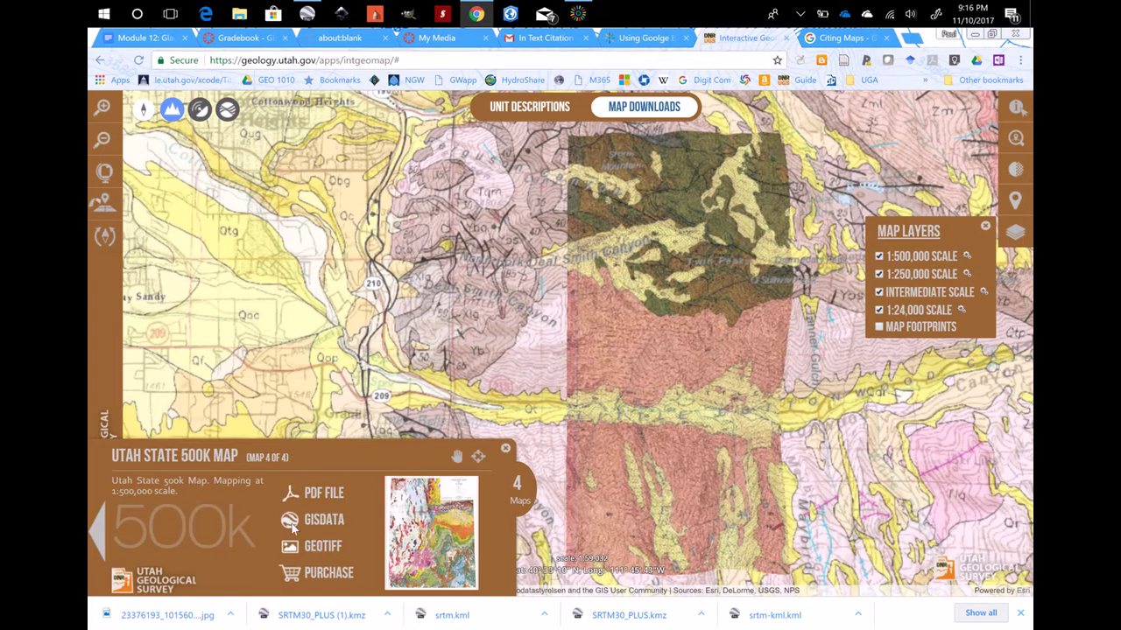
click(102, 525)
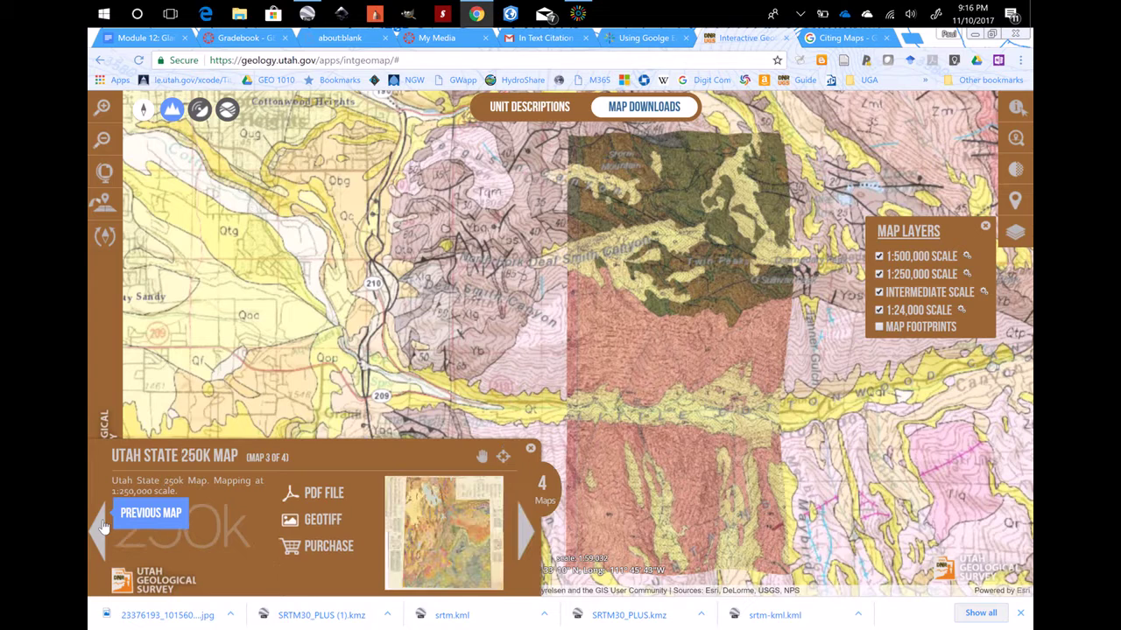
click(103, 525)
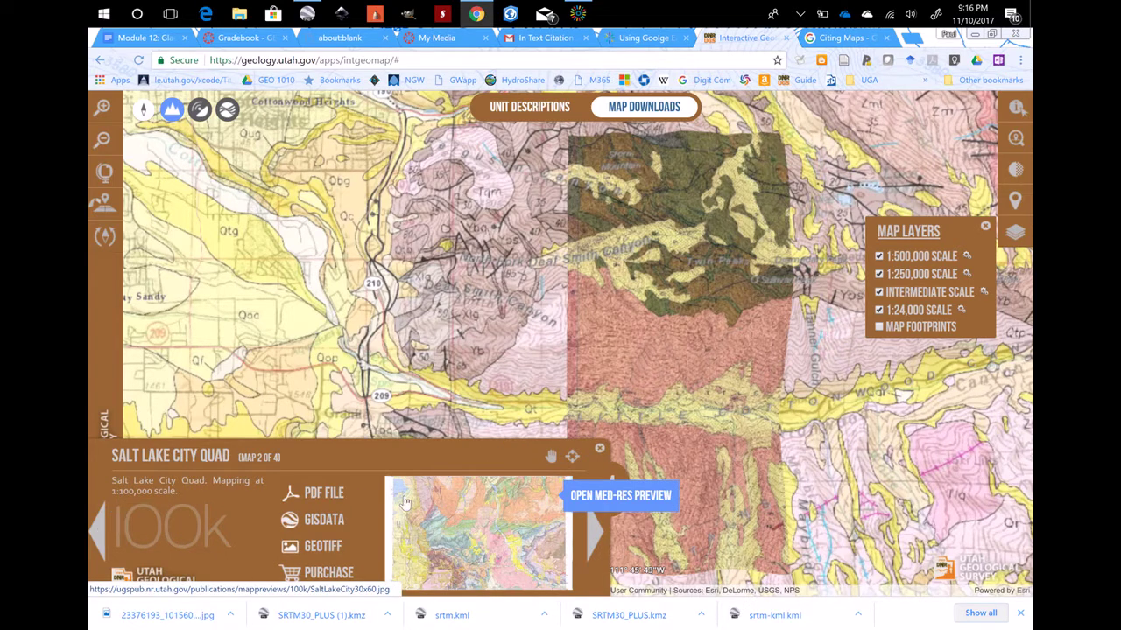
click(324, 495)
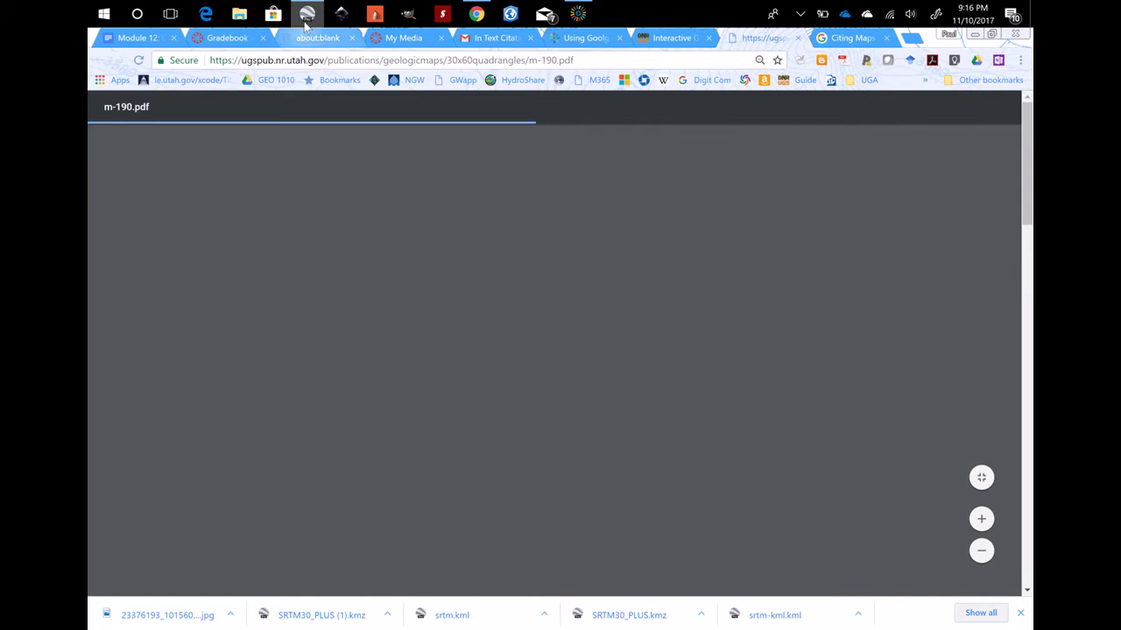
Close the Google Earth Pro window
right_click(308, 16)
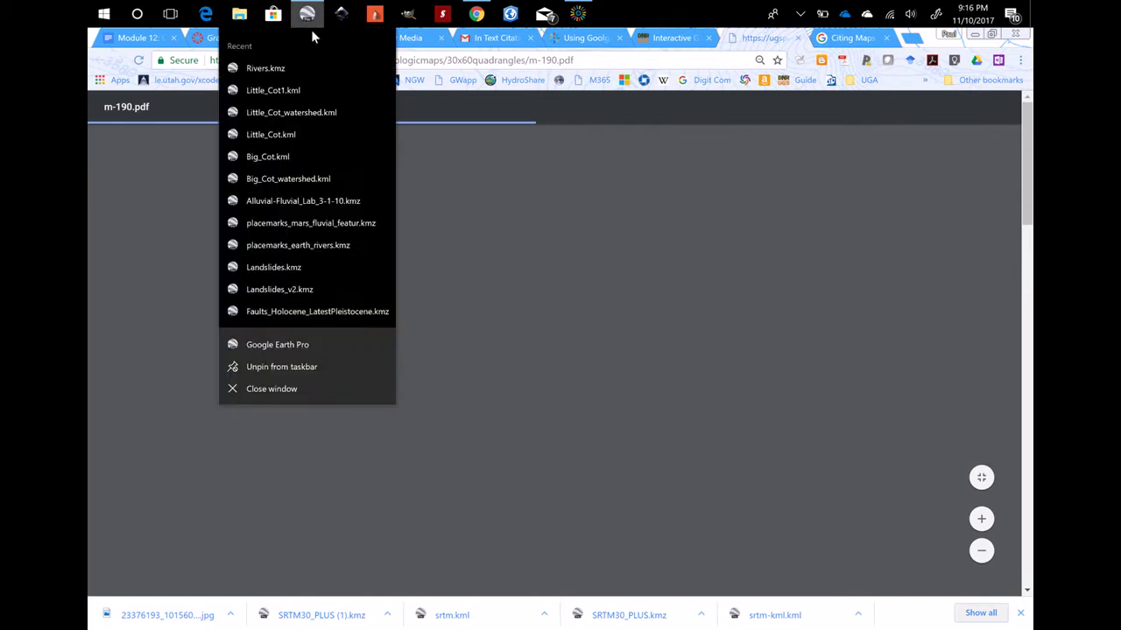
click(279, 389)
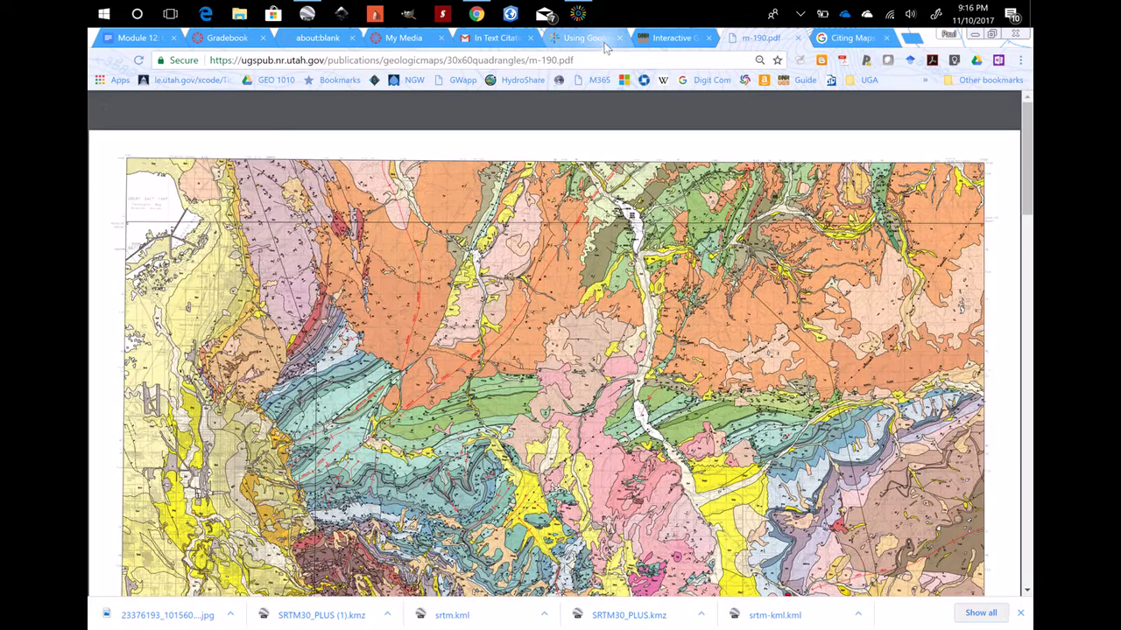
Examine the geologic map on page 1 of m-190.pdf and enlarge it by two zoom levels
scroll(443, 450, down, 1)
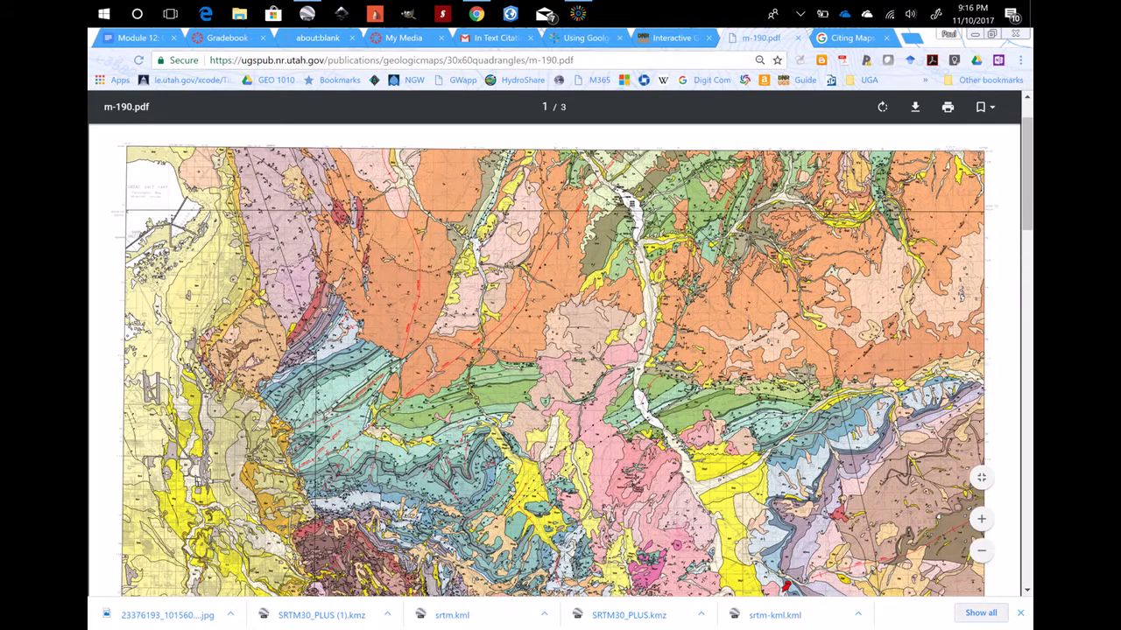
scroll(338, 570, down, 1)
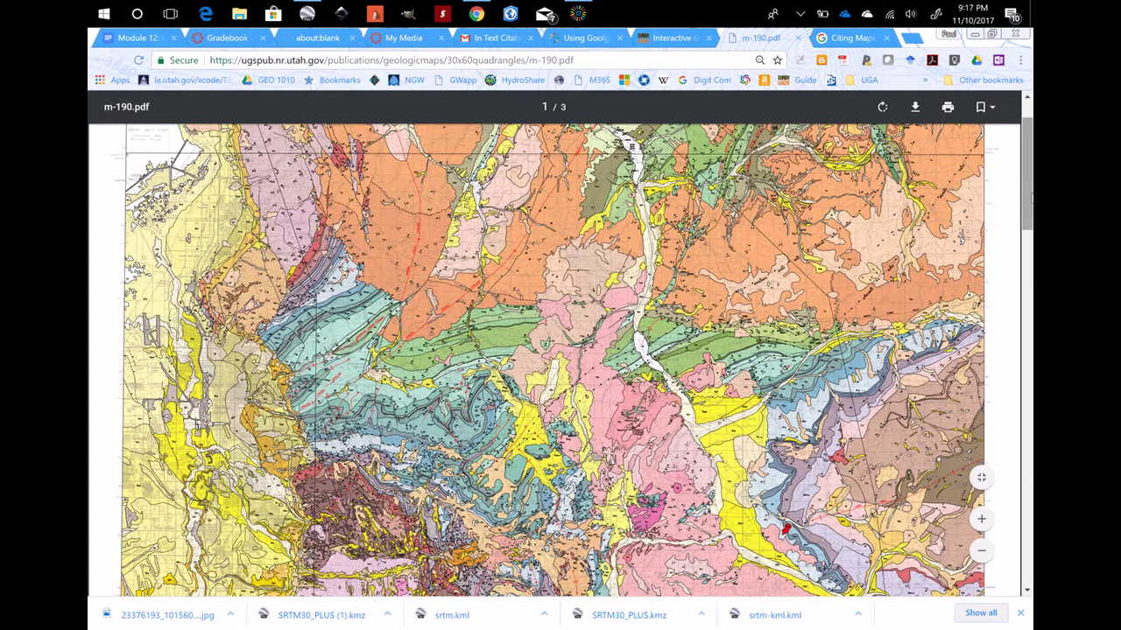
scroll(1029, 206, up, 2)
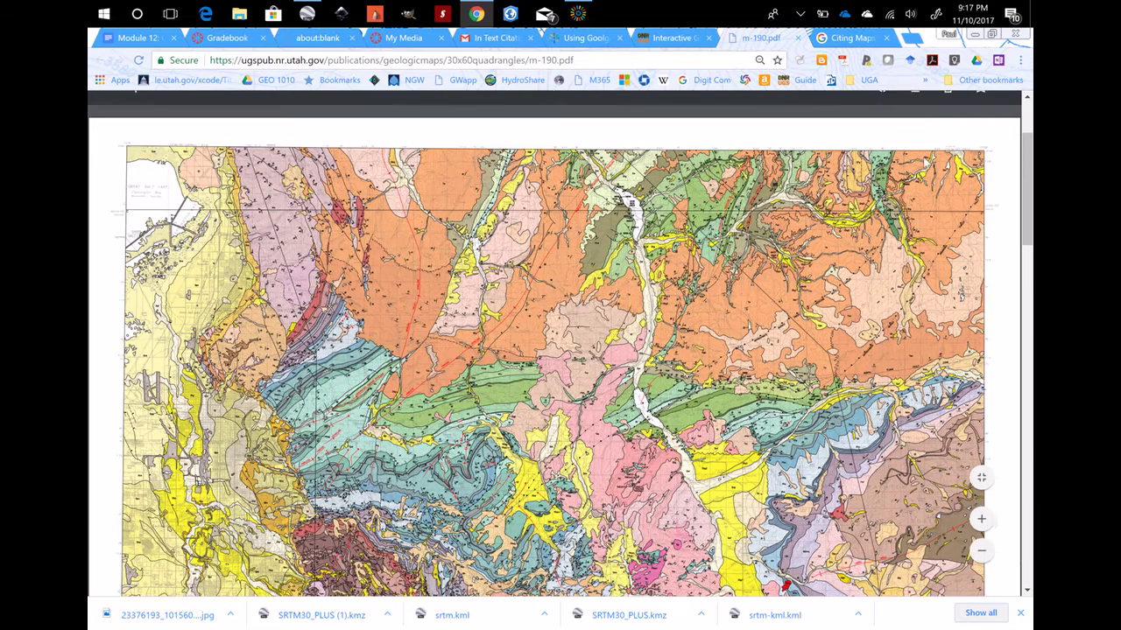
click(981, 520)
click(981, 521)
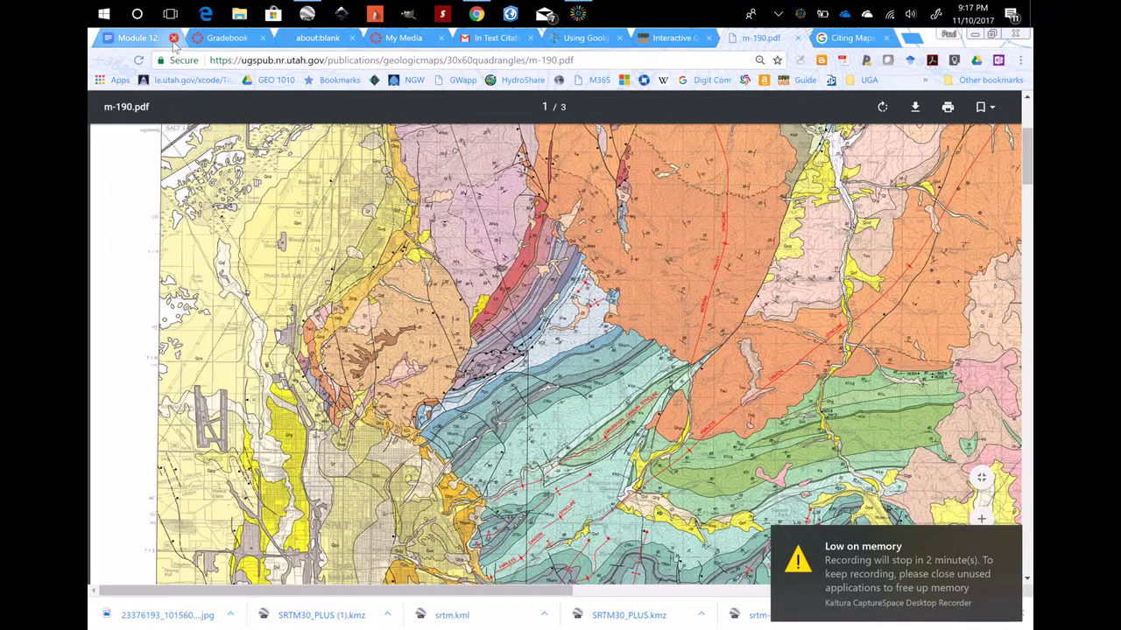
Close the Module 12 document tab, leaving without saving, and return to m-190.pdf
click(174, 40)
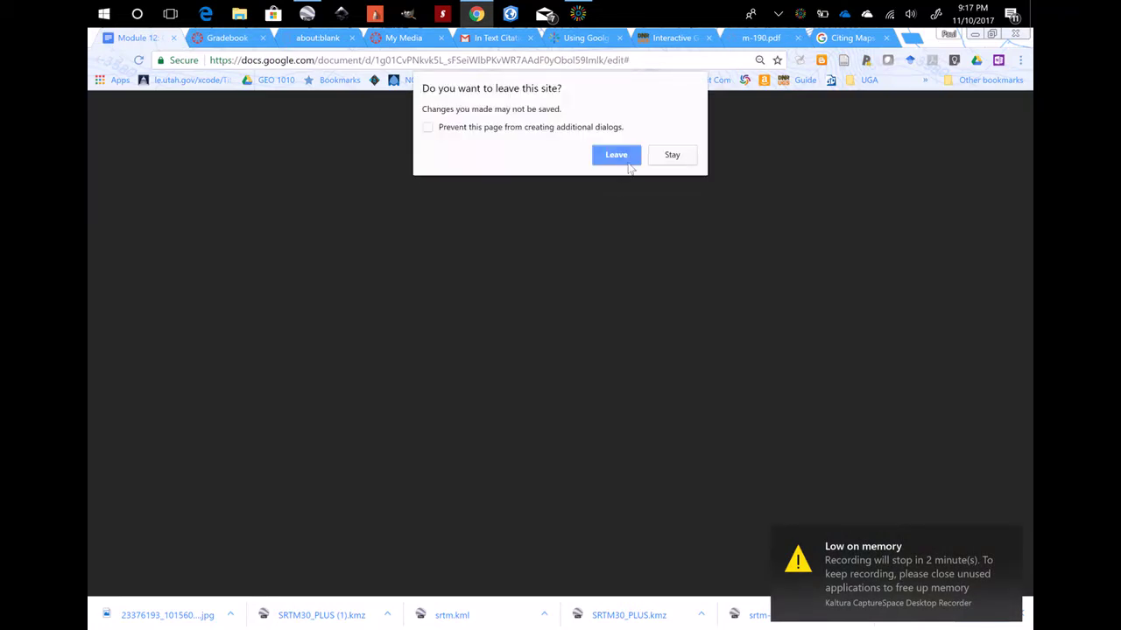
click(625, 155)
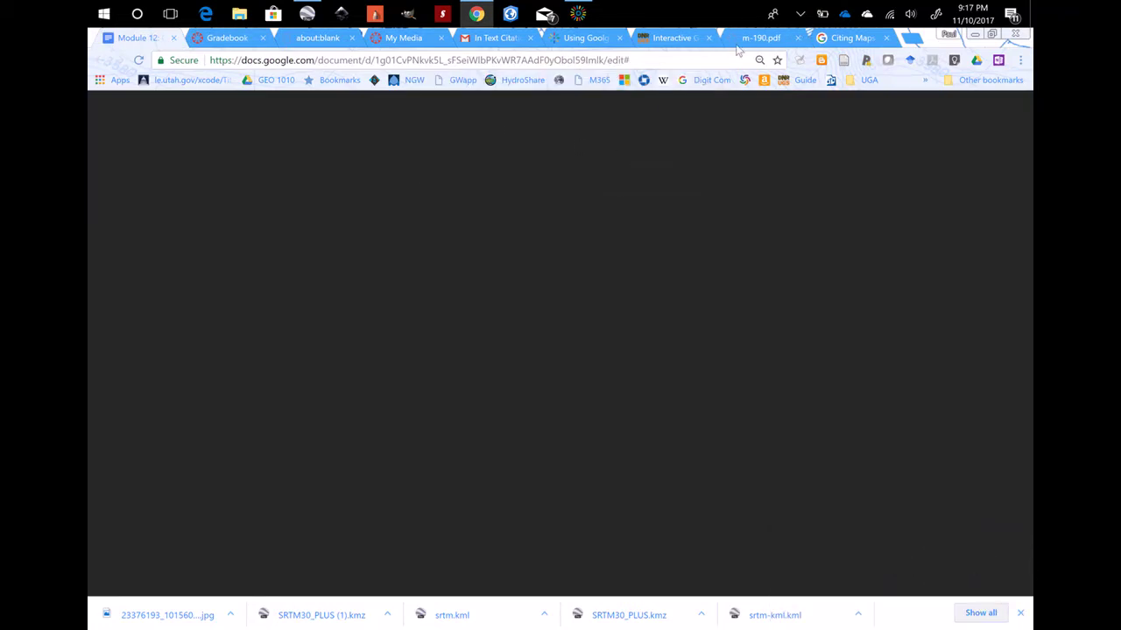
click(748, 39)
Inspect the cross sections and geologic data source index on page 2 of m-190.pdf, and return to the top of page 1
scroll(655, 283, down, 5)
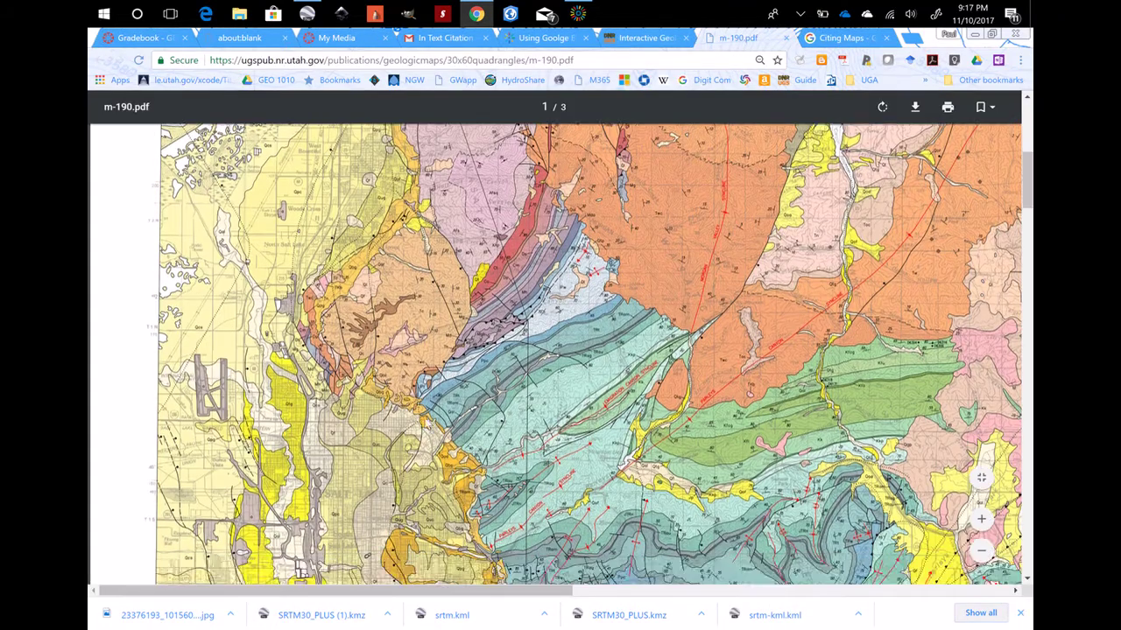
scroll(432, 470, down, 10)
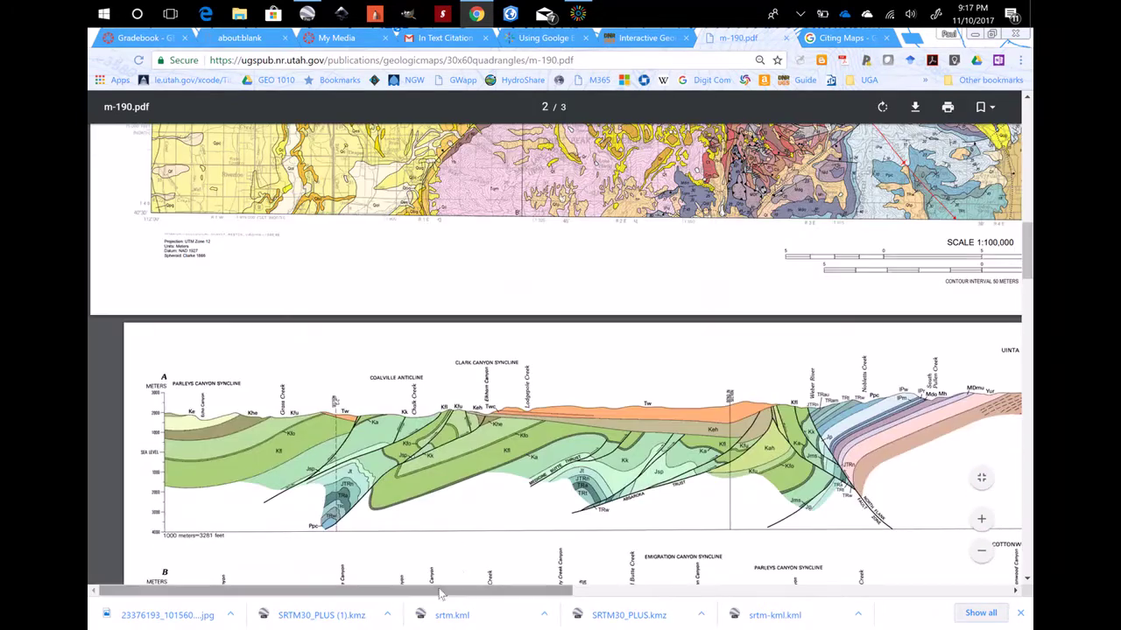
drag(442, 591, 935, 611)
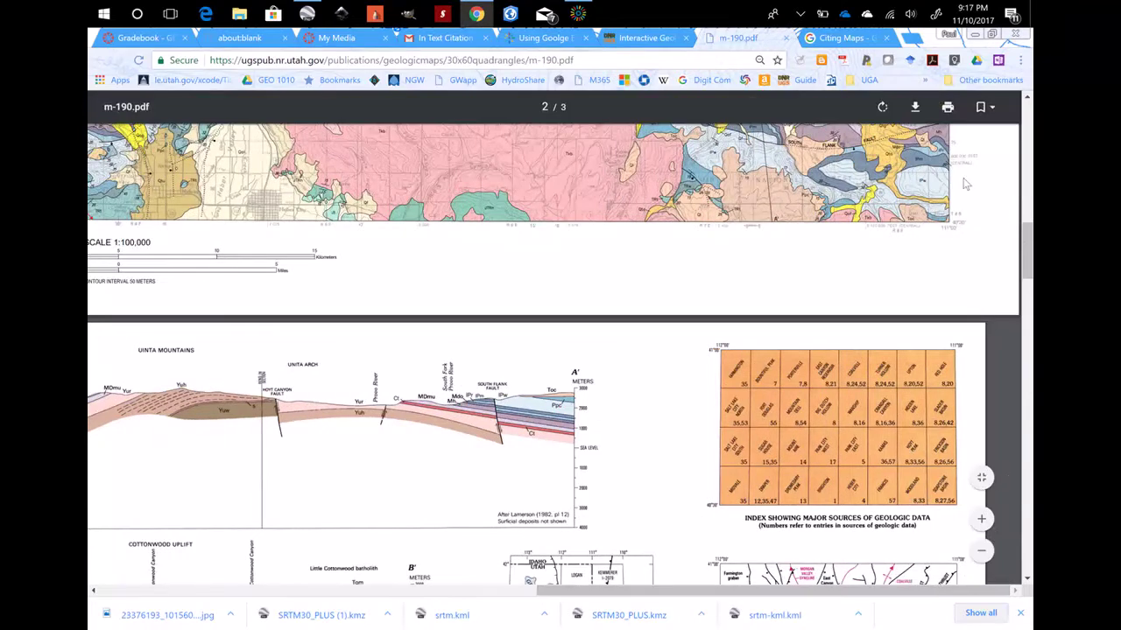
drag(1031, 130, 1030, 110)
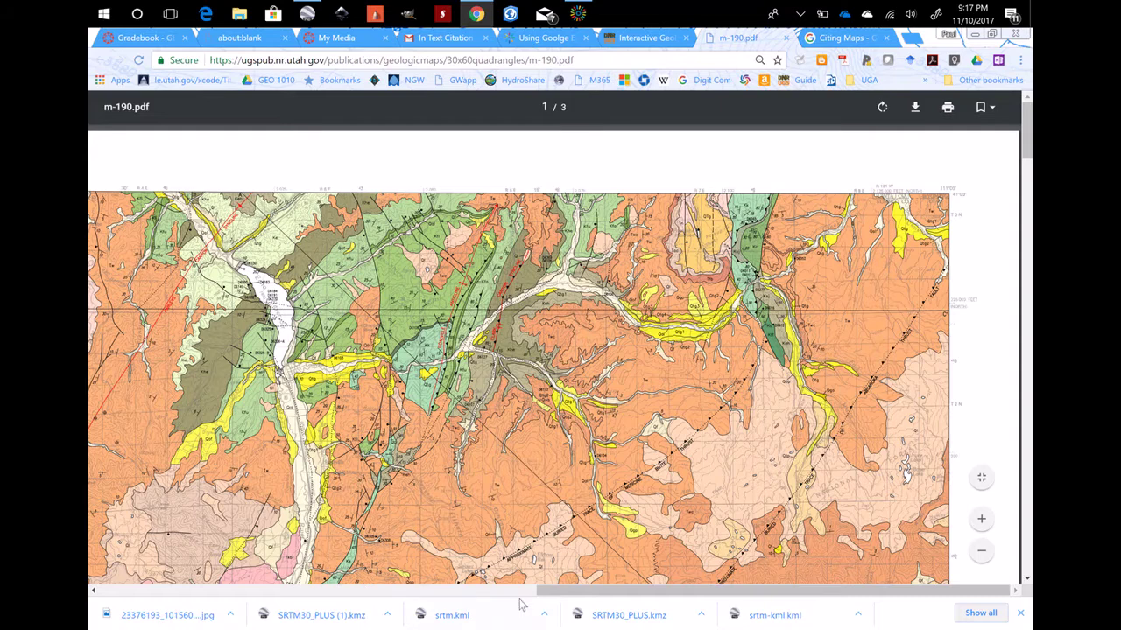
Look through m-190.pdf's map and unit descriptions, and locate the title, author, year and series details needed for a citation
drag(550, 594, 91, 597)
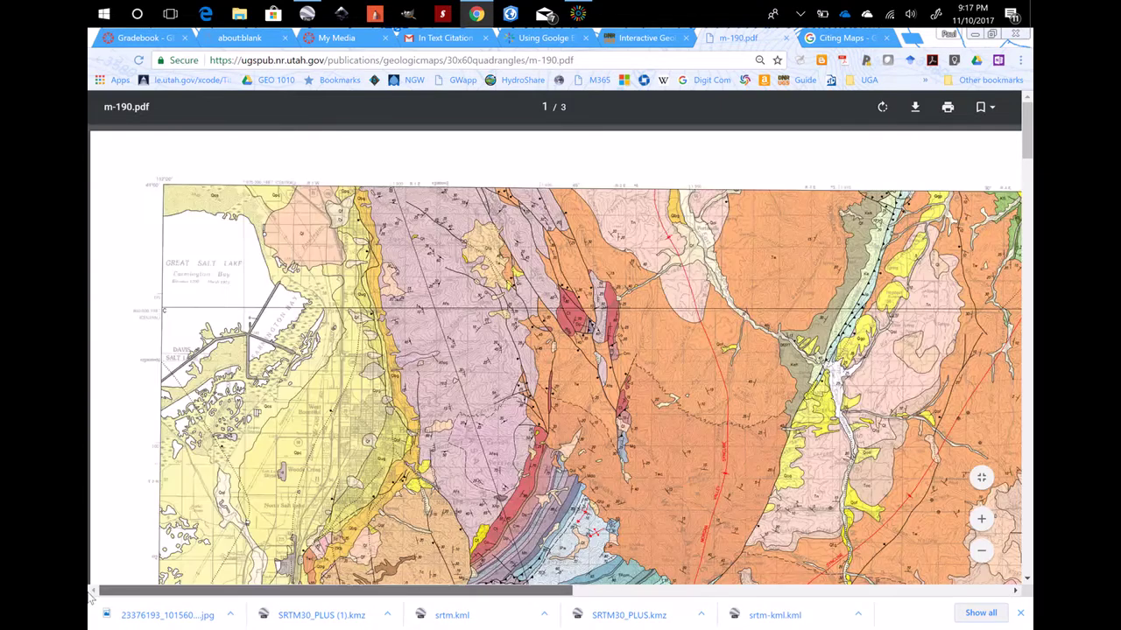
scroll(560, 354, down, 4)
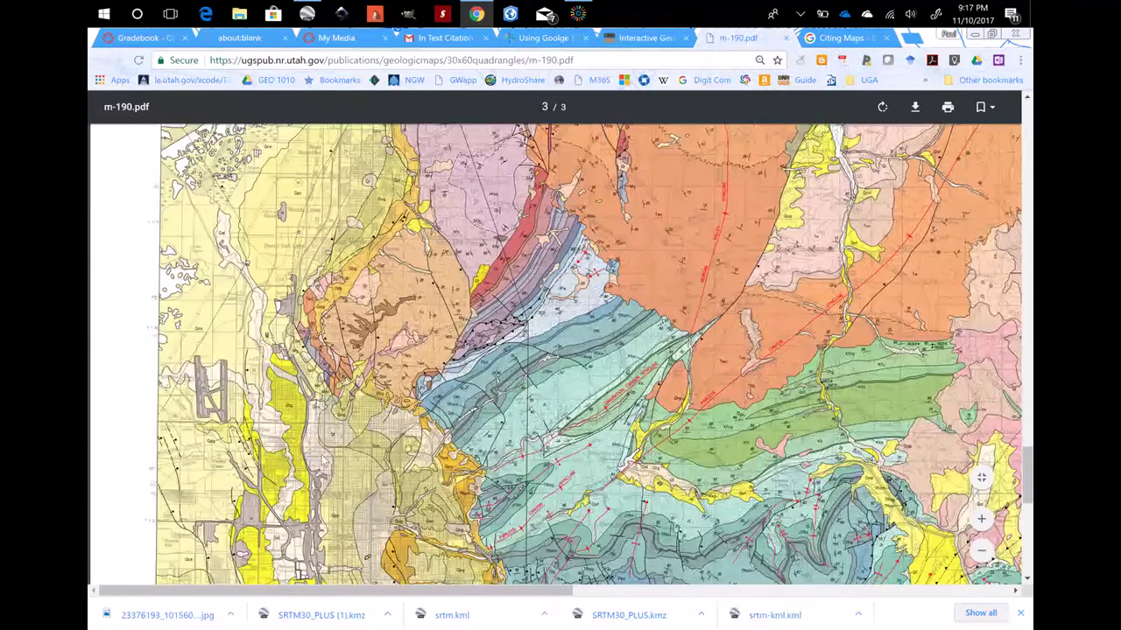
scroll(320, 461, down, 5)
scroll(315, 508, down, 5)
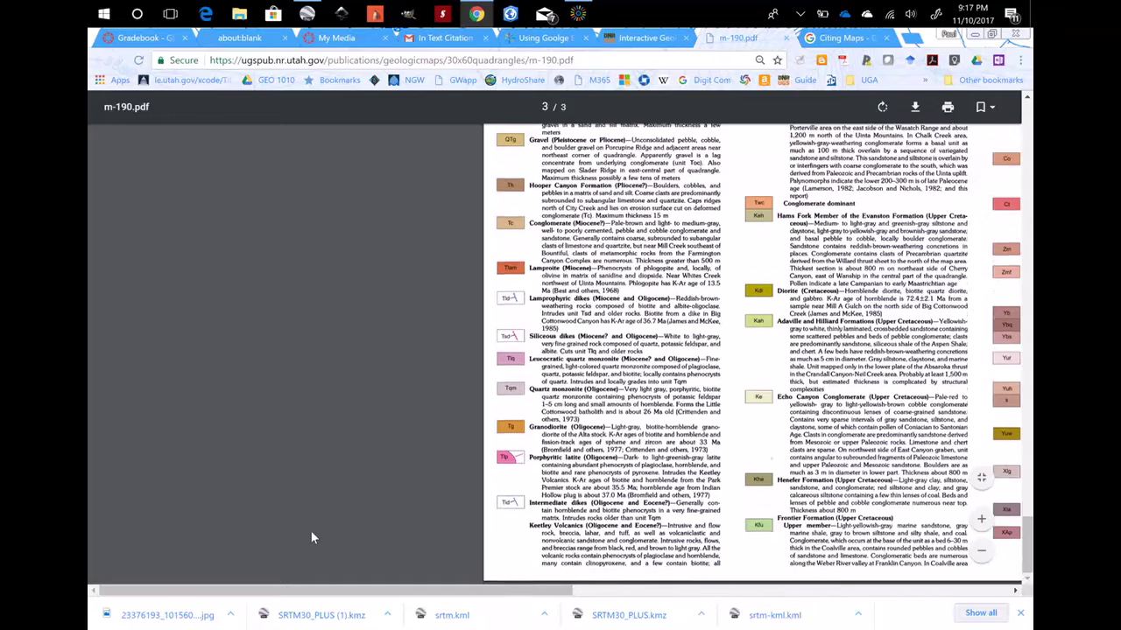
drag(374, 599, 602, 574)
scroll(601, 574, up, 15)
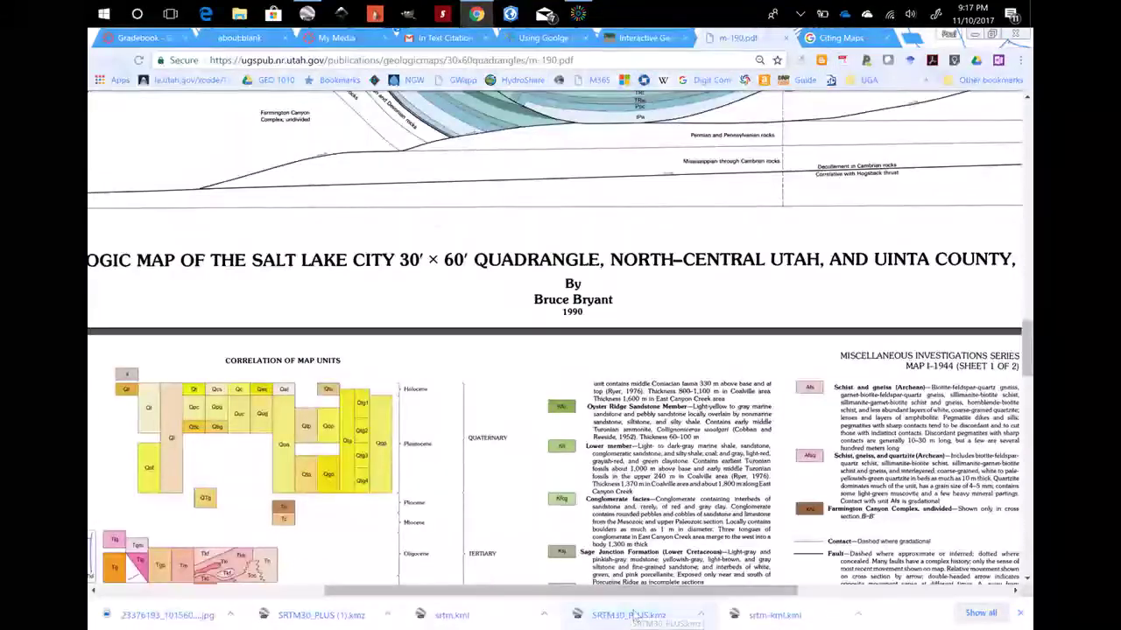
drag(548, 592, 502, 596)
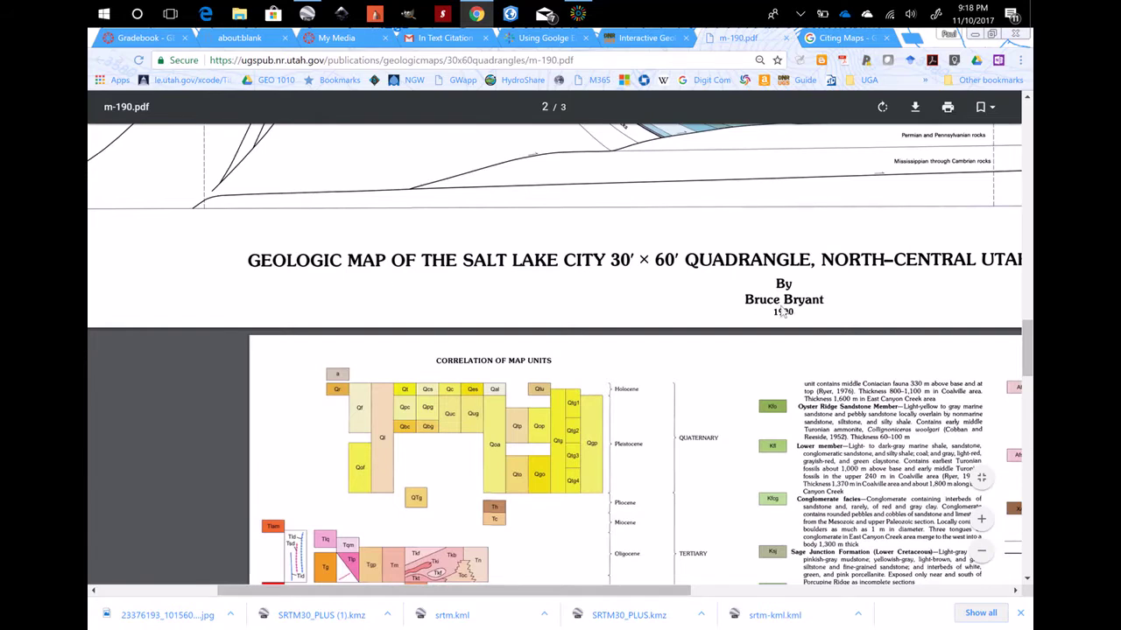
drag(516, 593, 757, 594)
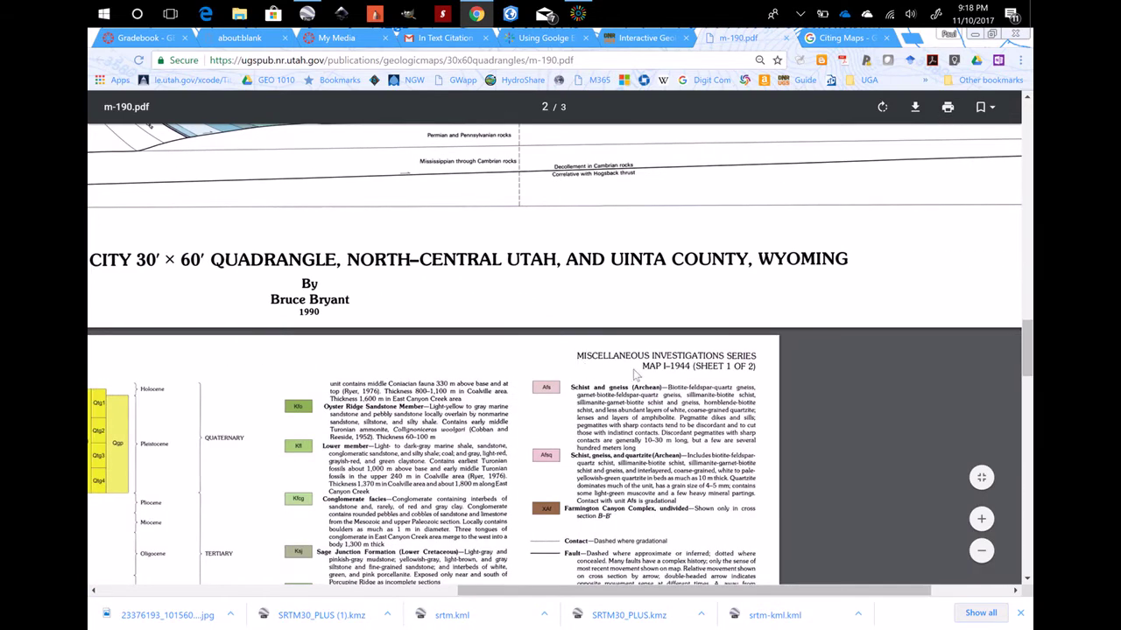
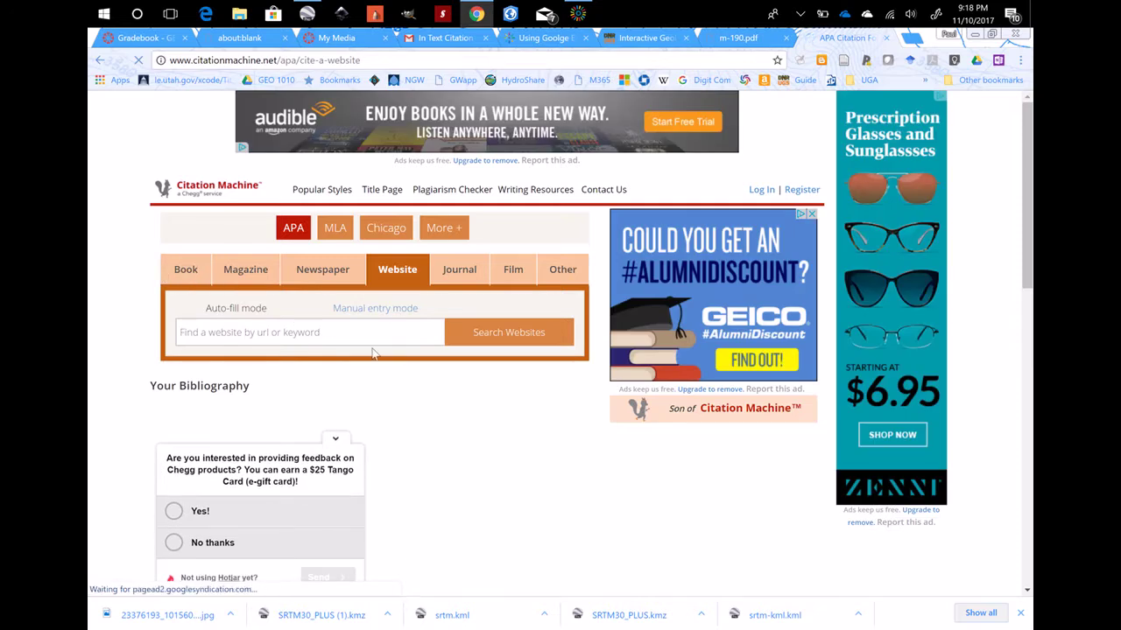
Look over the APA website citation form and recheck the map title in m-190.pdf
scroll(372, 352, down, 3)
scroll(306, 289, up, 2)
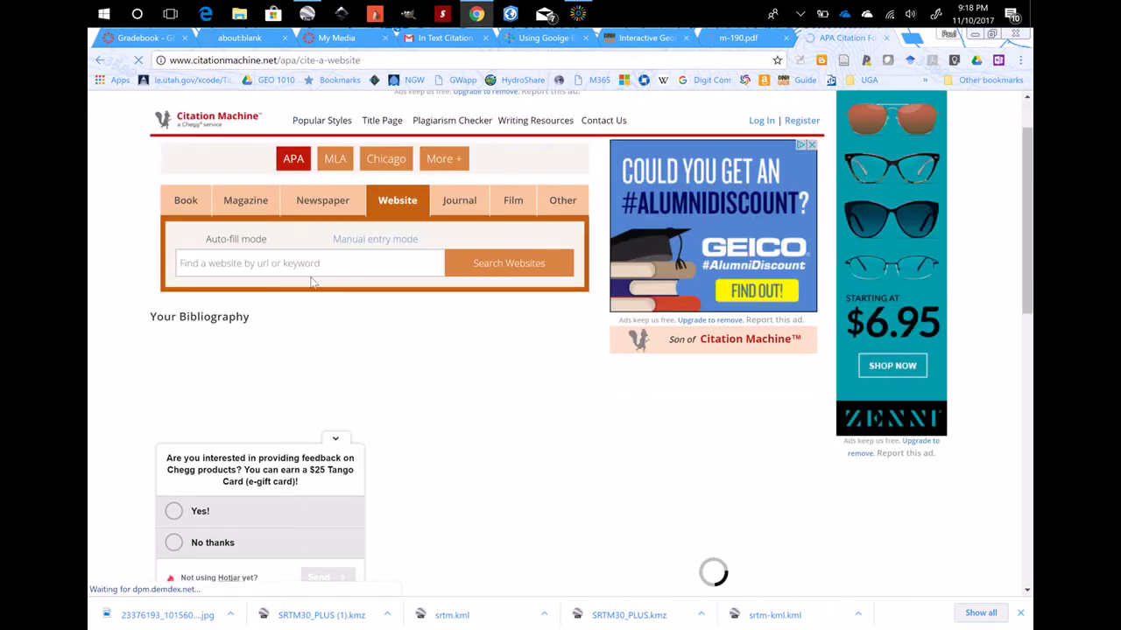
scroll(313, 277, down, 1)
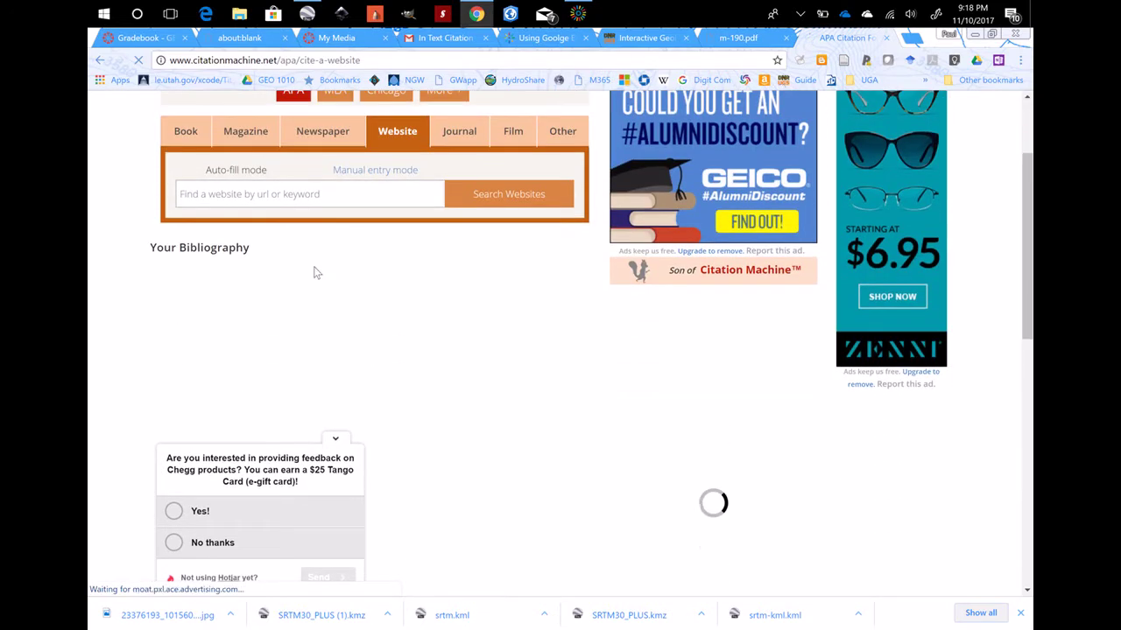
click(738, 37)
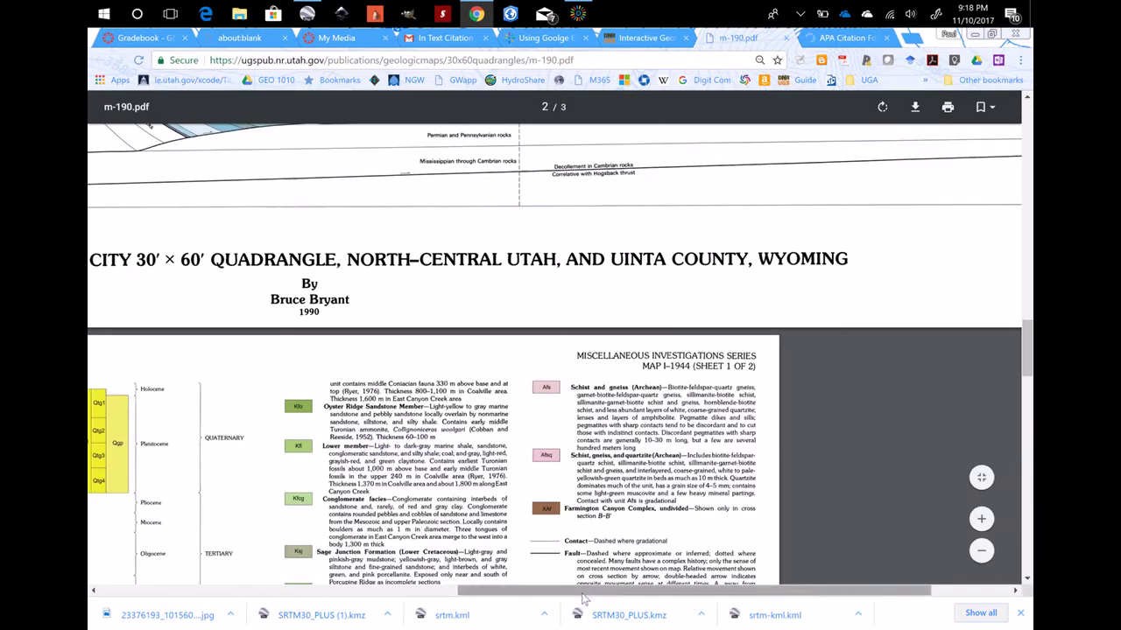
drag(585, 591, 296, 560)
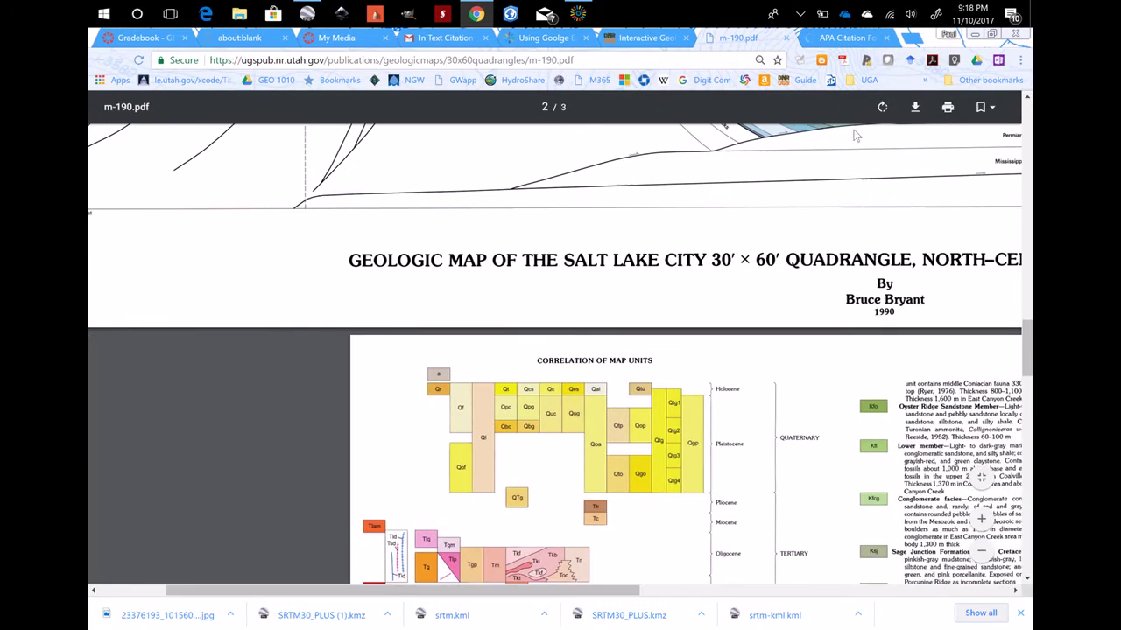
Return to the APA website citation form and search for "Geologic Map of the Salt Lake City"
click(847, 38)
click(293, 191)
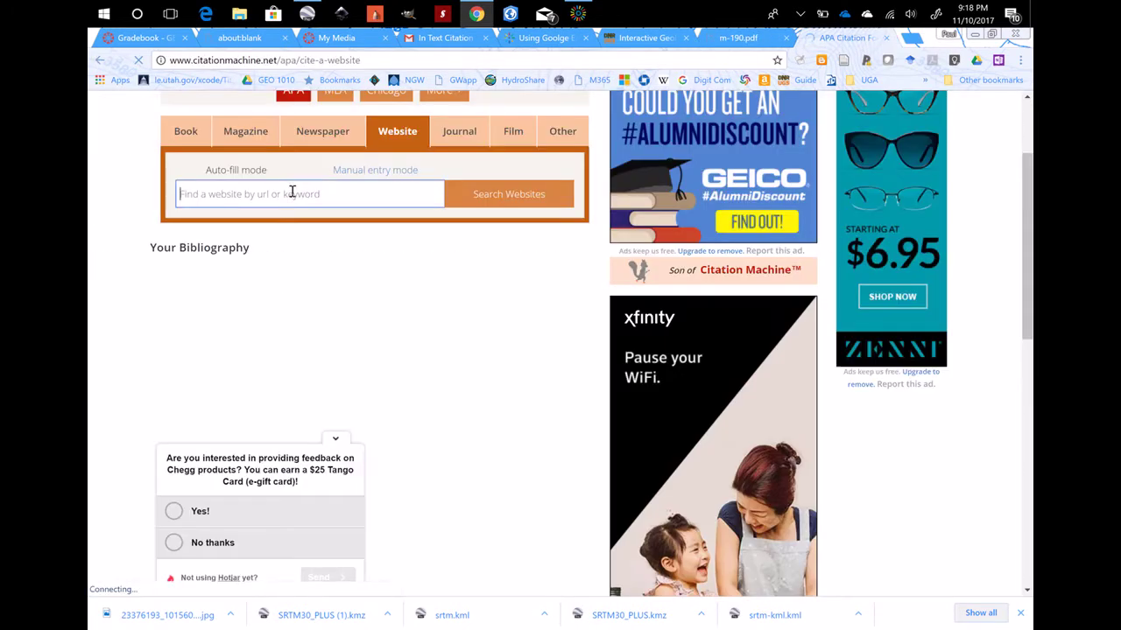
text(Geologic Map)
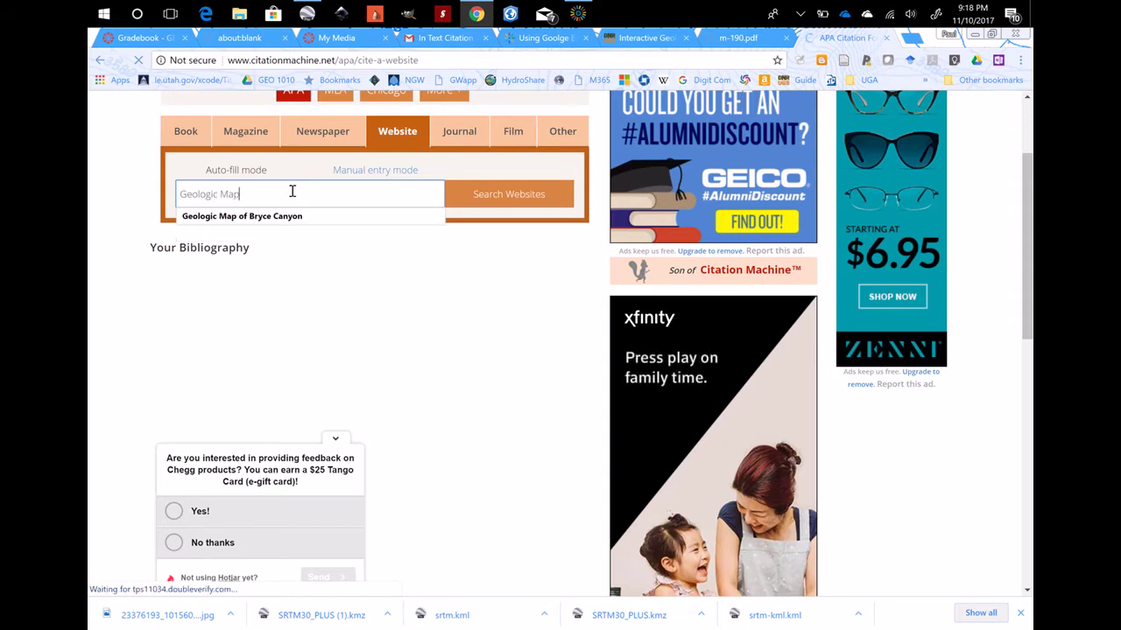
text( of the S)
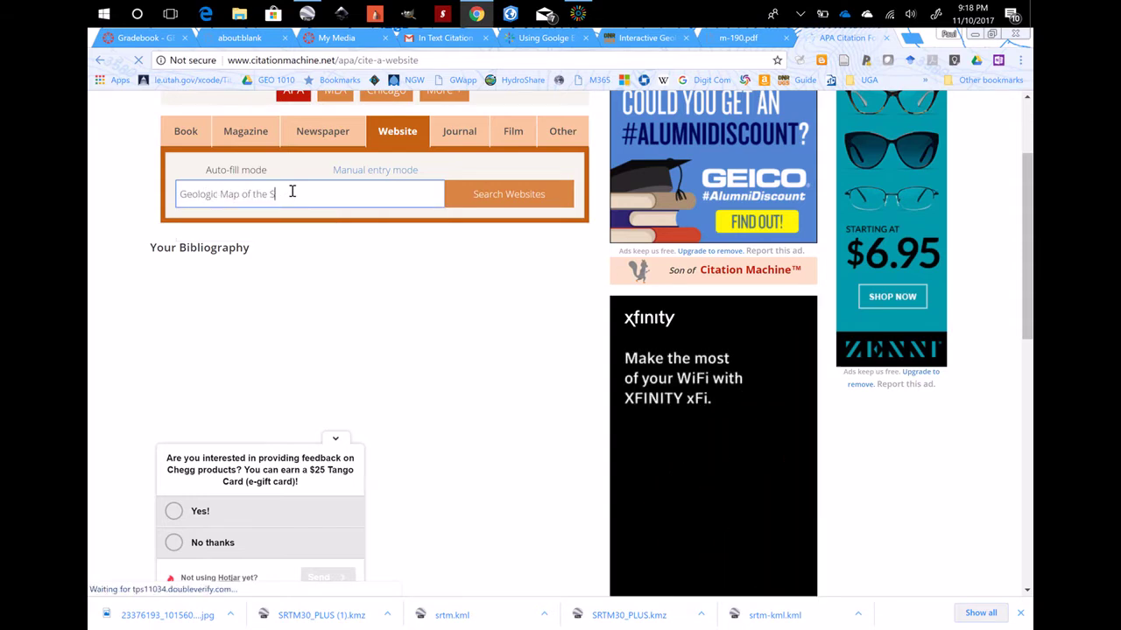
text(alt Lak)
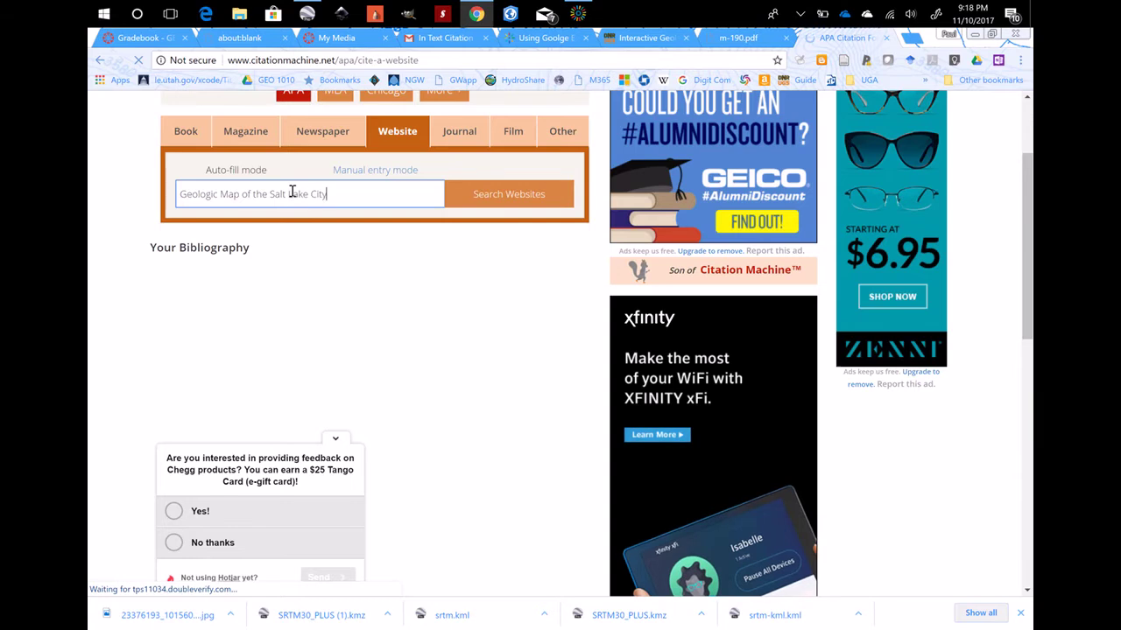
text(e City)
key(Return)
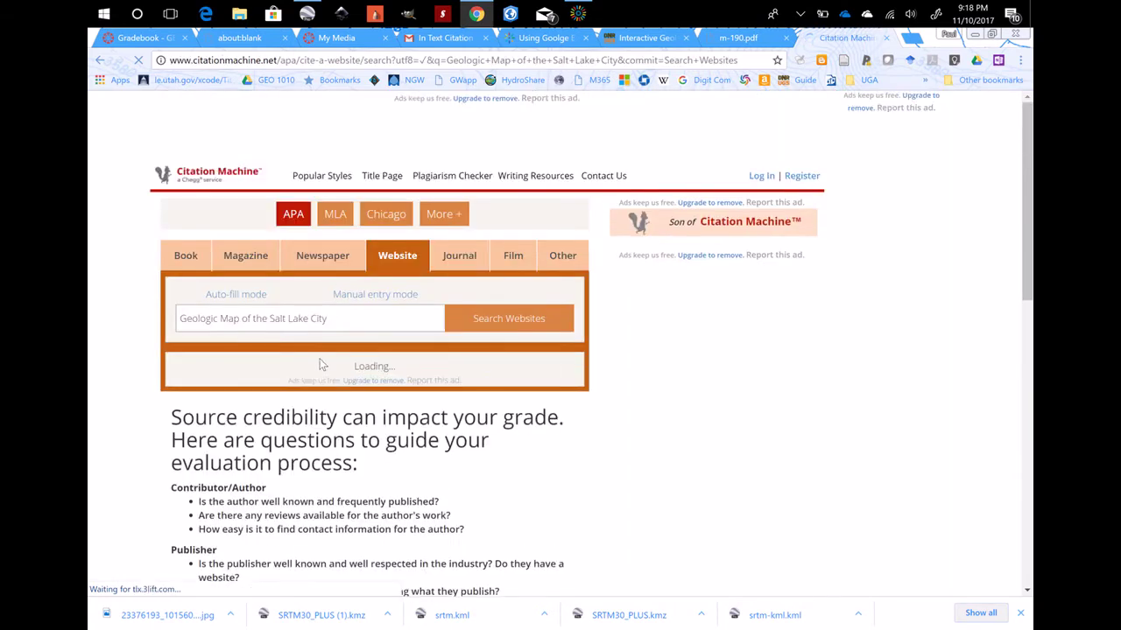
Browse the source results and choose the worldcat.org entry "Geologic map of the Salt Lake City 30' x 60' quadrangle"
scroll(305, 429, down, 5)
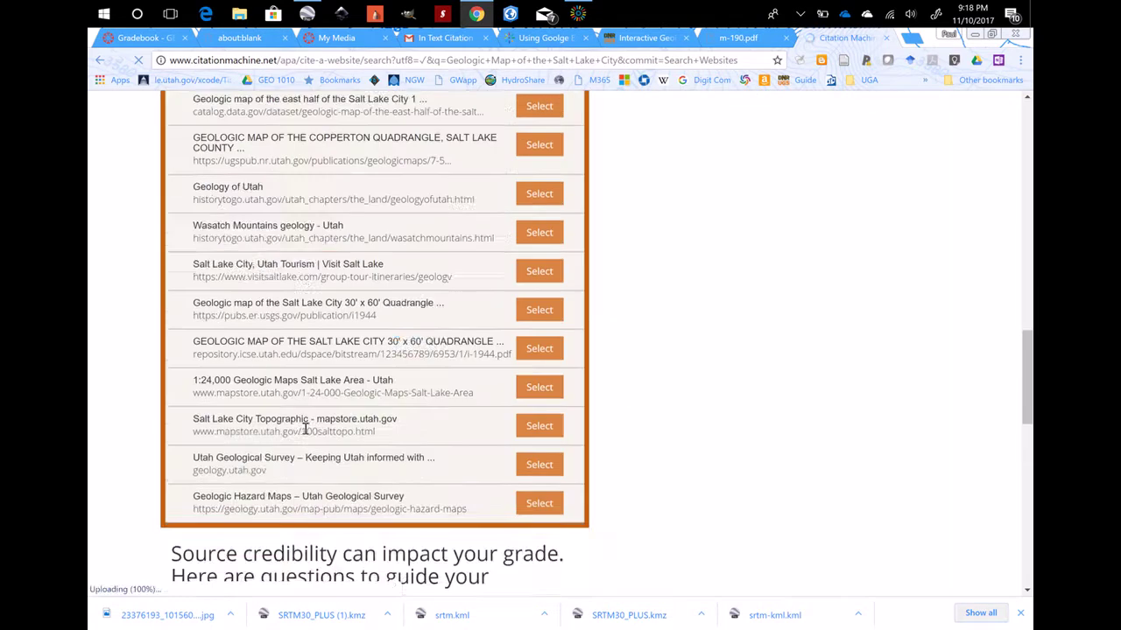
scroll(305, 429, up, 10)
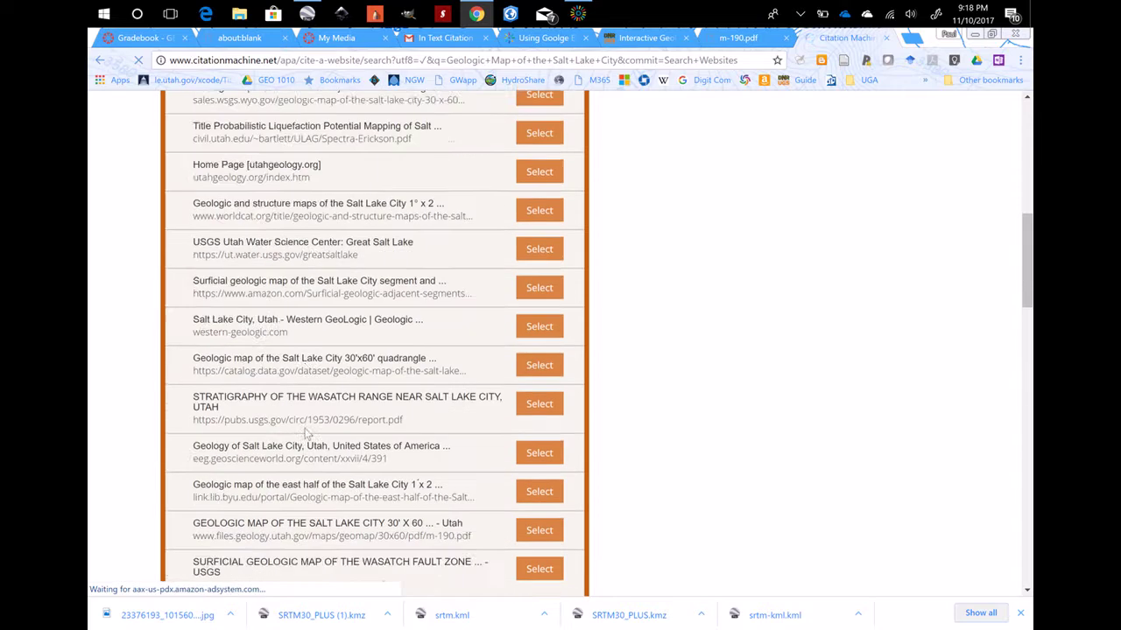
scroll(305, 435, up, 2)
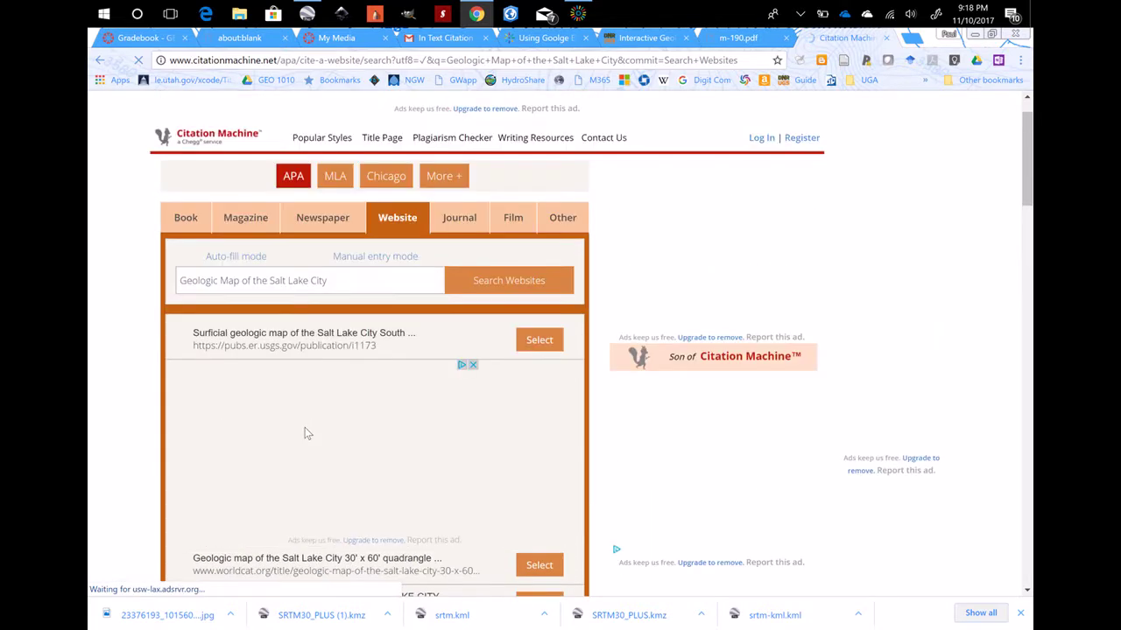
scroll(305, 435, down, 2)
scroll(304, 433, down, 3)
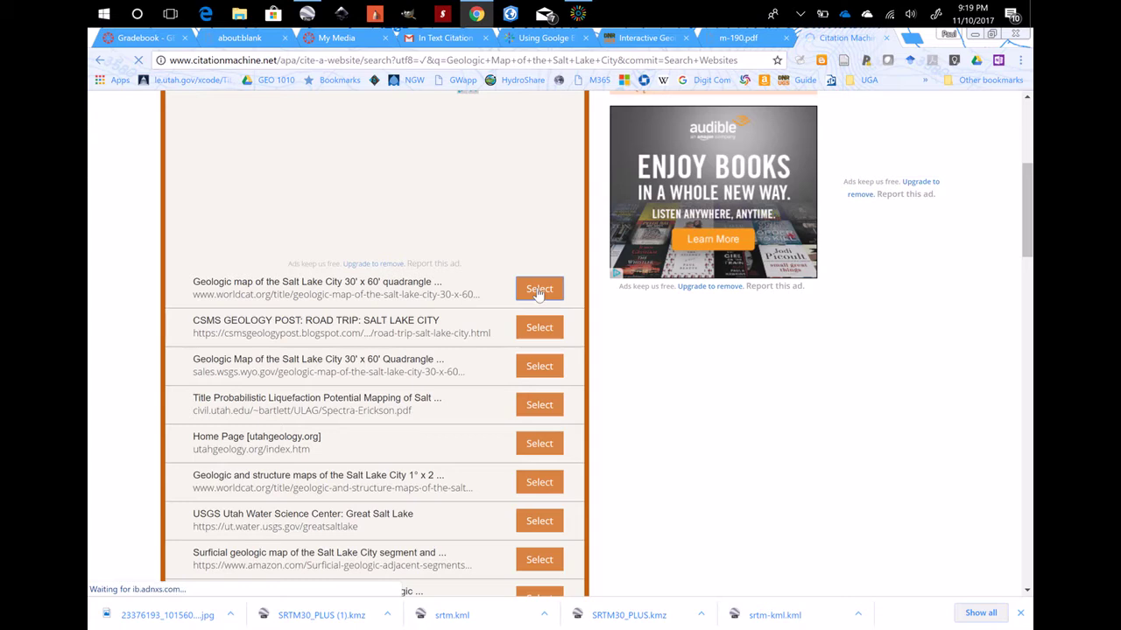
Review which citation details were found and which are missing for the selected WorldCat source
scroll(174, 381, down, 3)
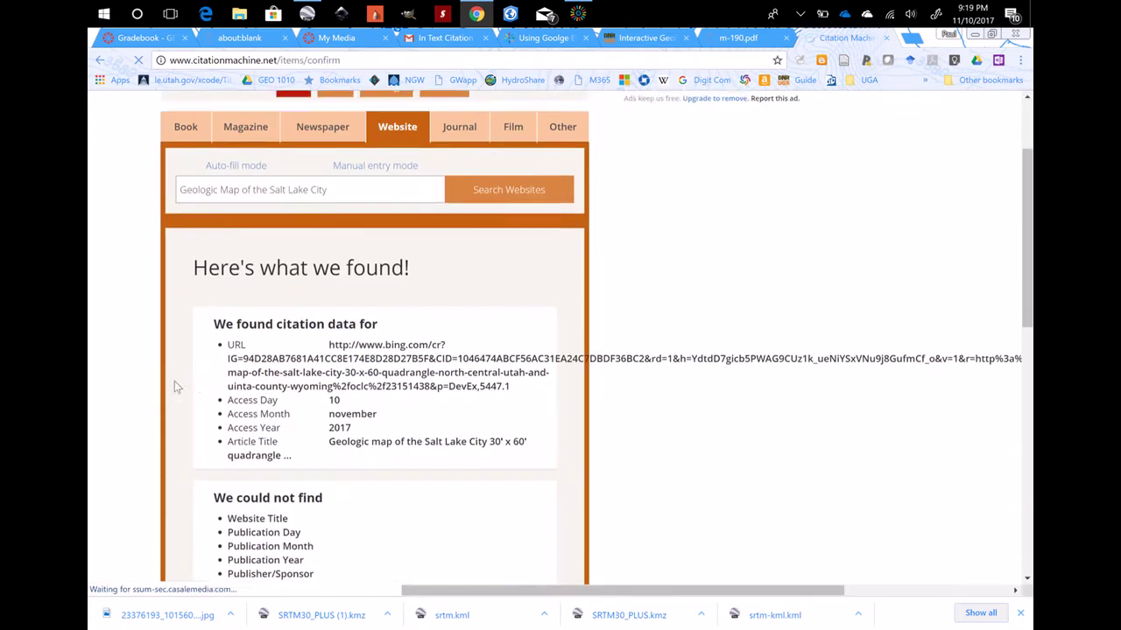
scroll(212, 381, down, 2)
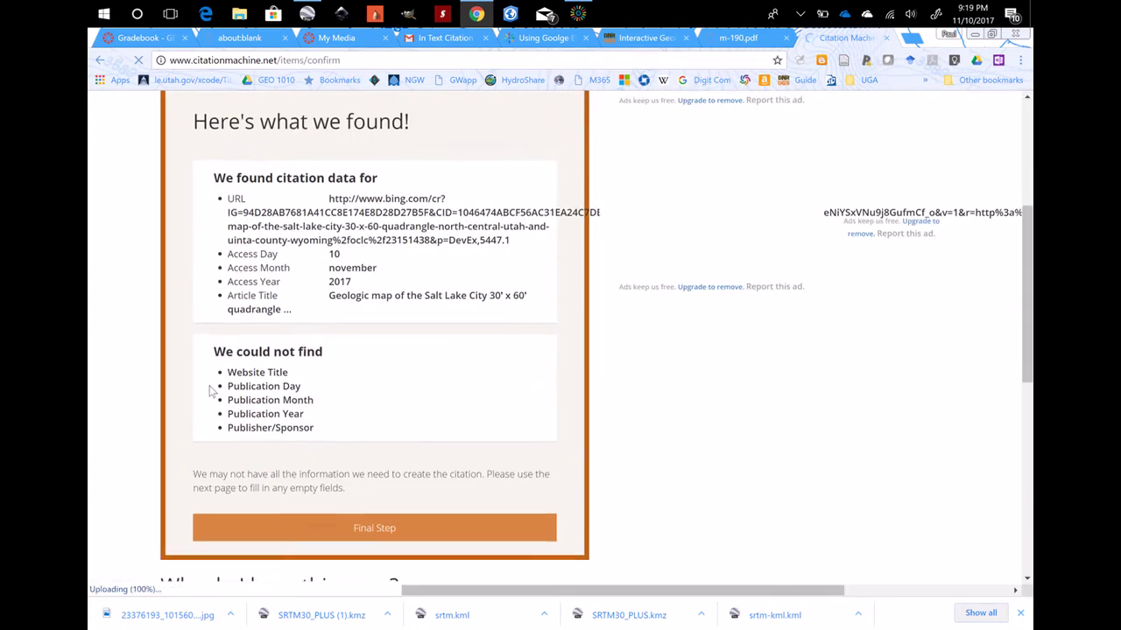
scroll(212, 391, up, 3)
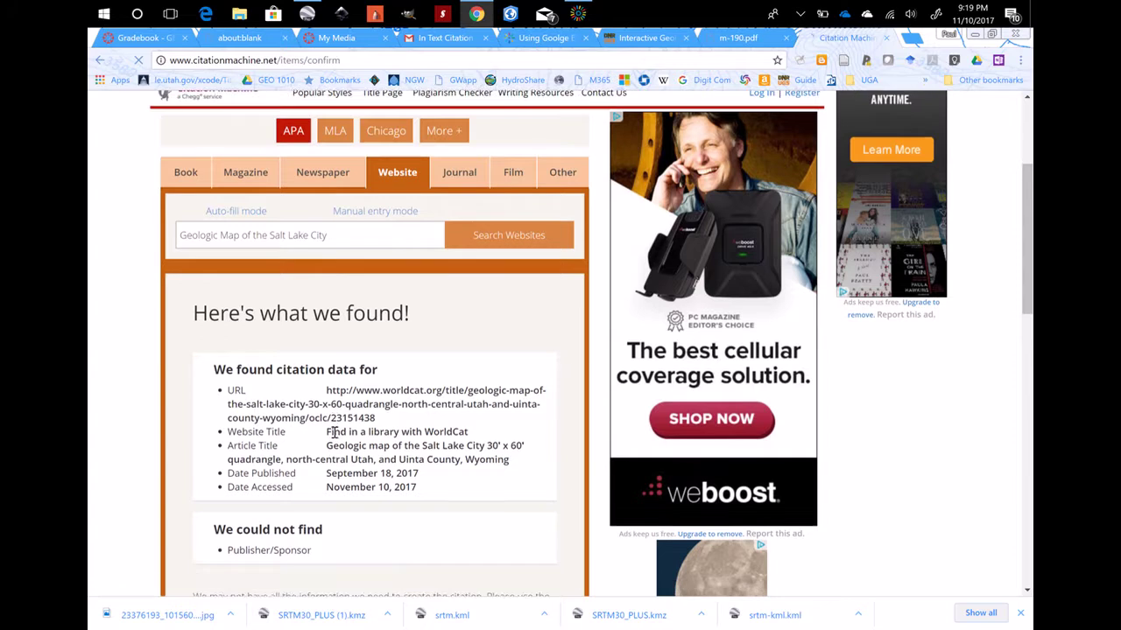
scroll(336, 430, down, 5)
scroll(333, 411, down, 5)
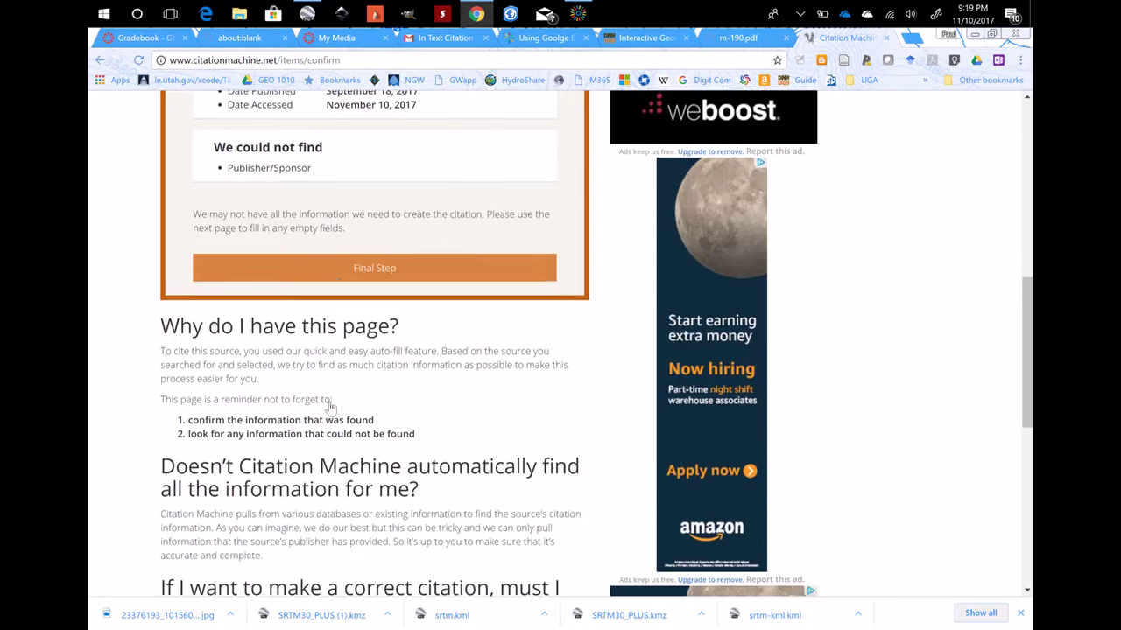
scroll(329, 405, up, 9)
scroll(323, 407, down, 4)
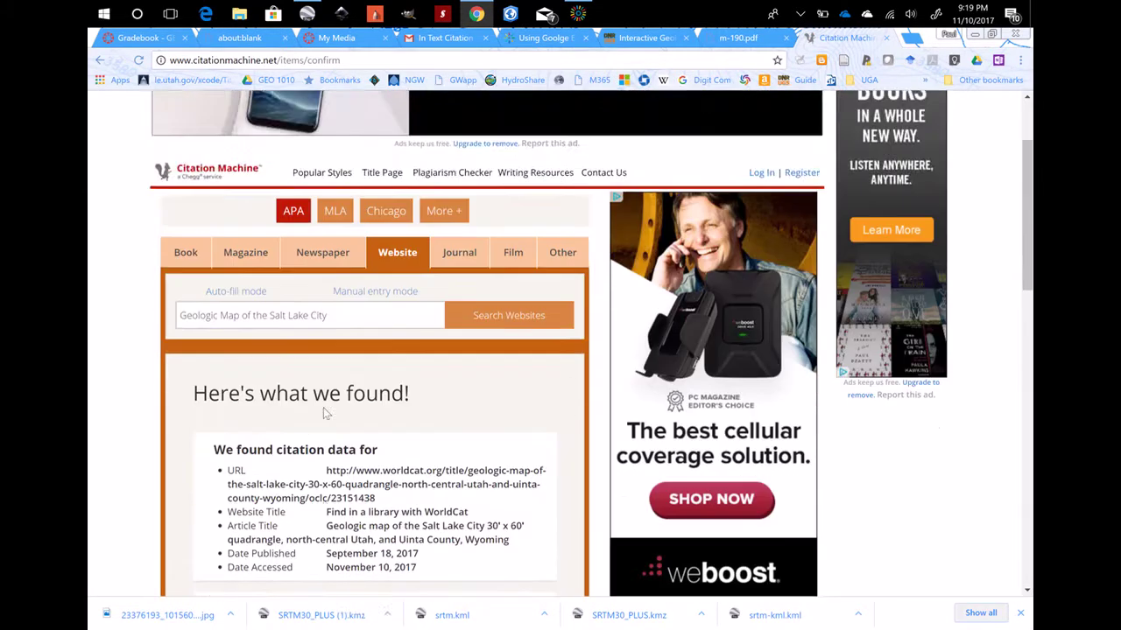
scroll(329, 412, down, 1)
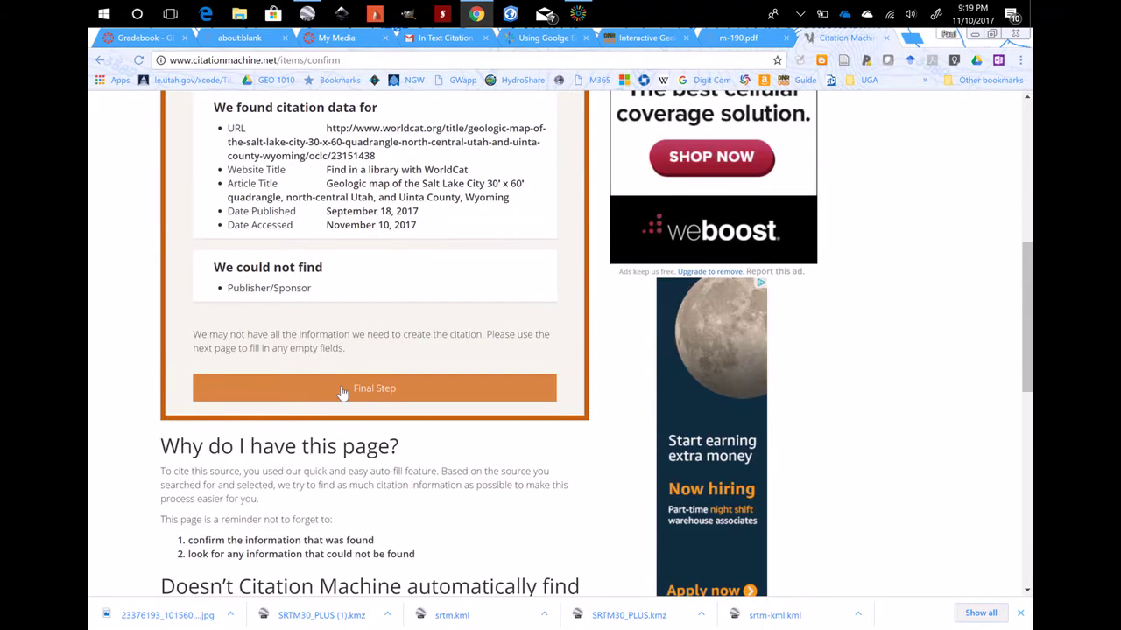
Proceed to the final step and create the APA citation from the auto-filled website details
click(343, 389)
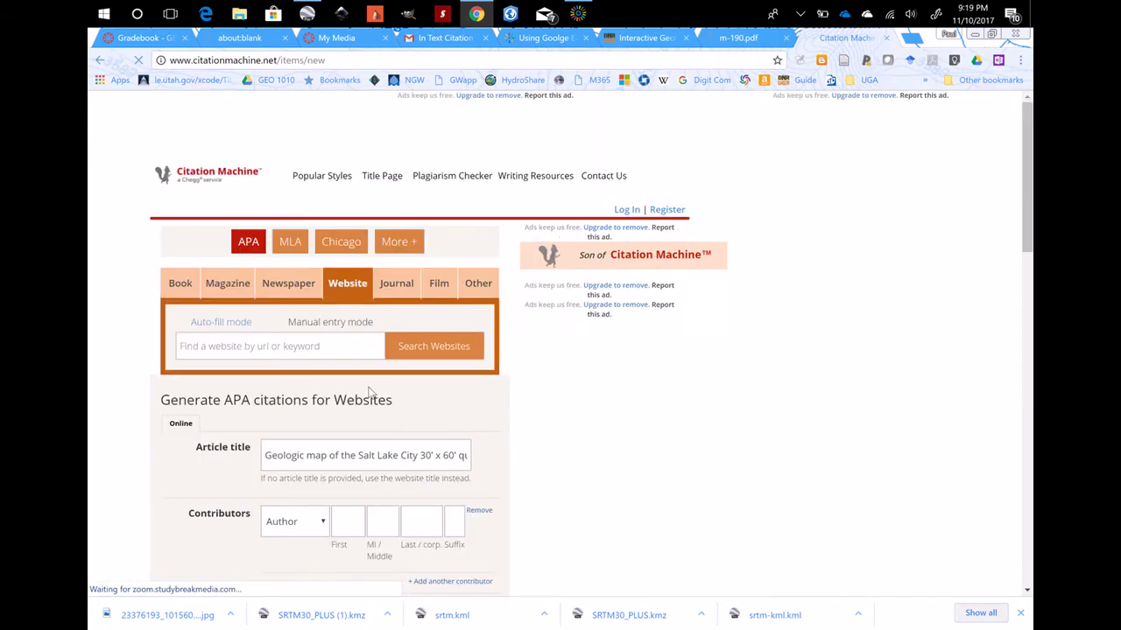
scroll(292, 510, down, 5)
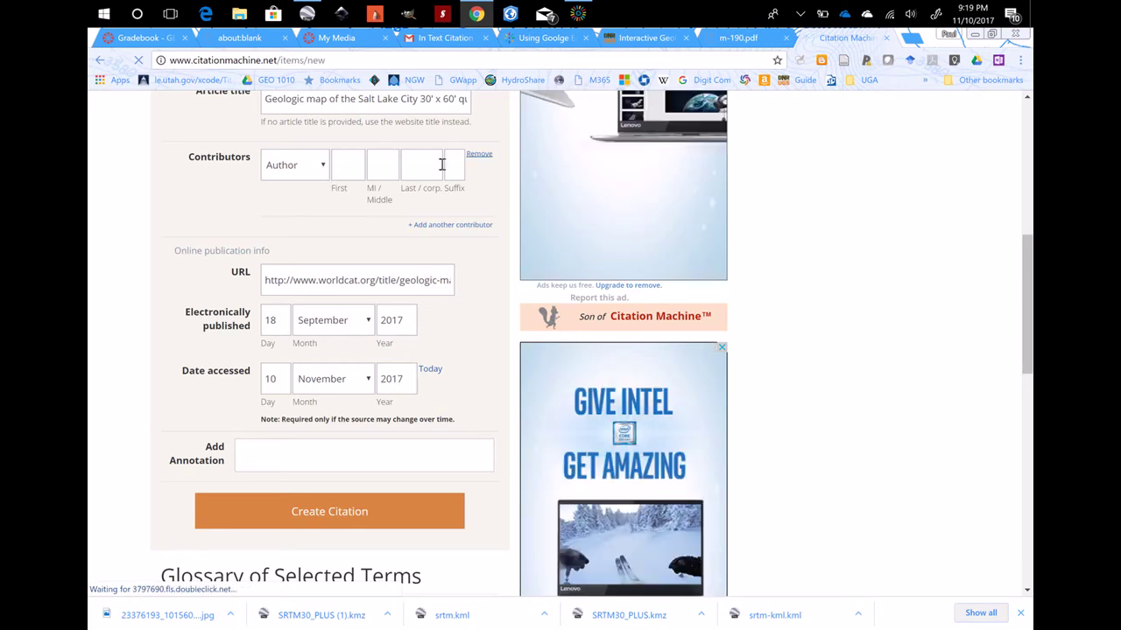
click(353, 521)
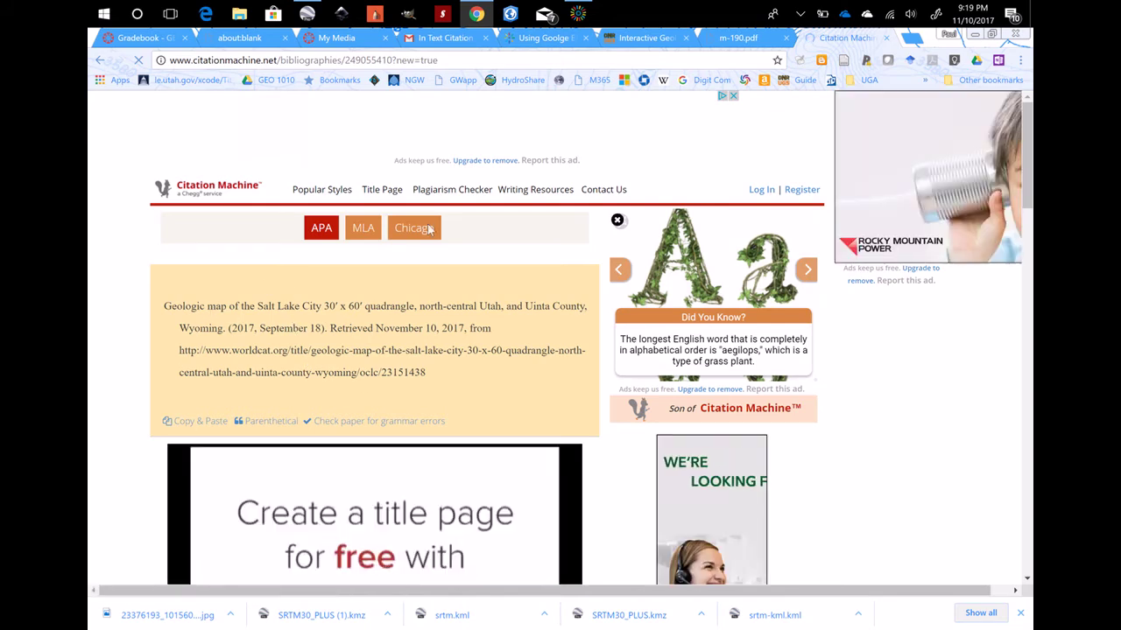
Return to the interactive geologic map and browse the downloadable maps for the area west of West Jordan, up to the Utah State 250k Map
click(639, 38)
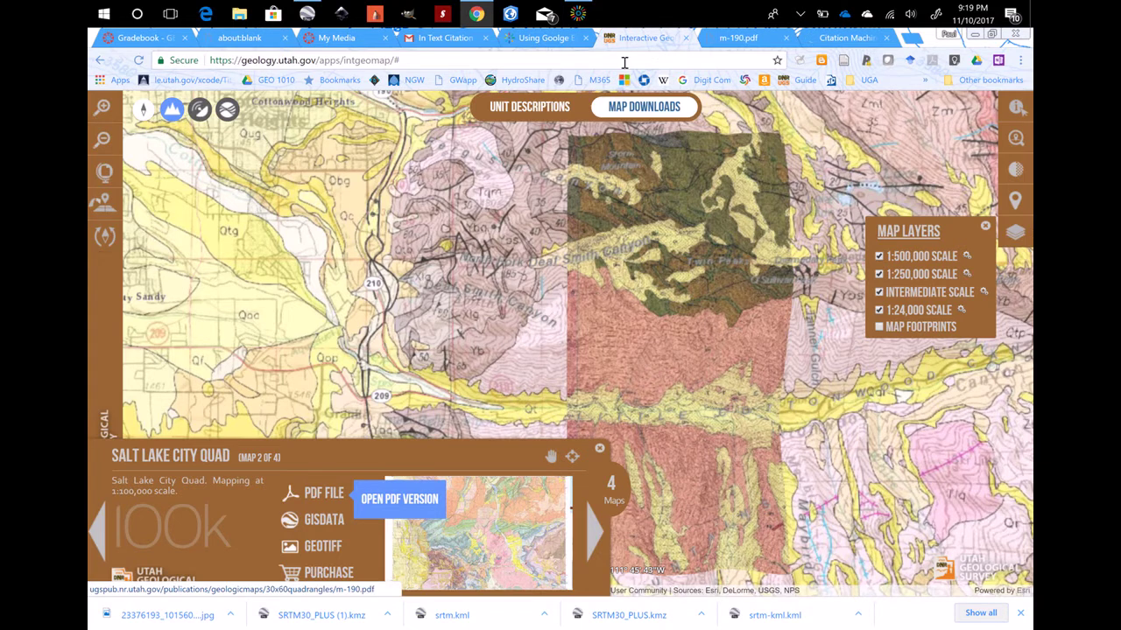
scroll(328, 366, down, 3)
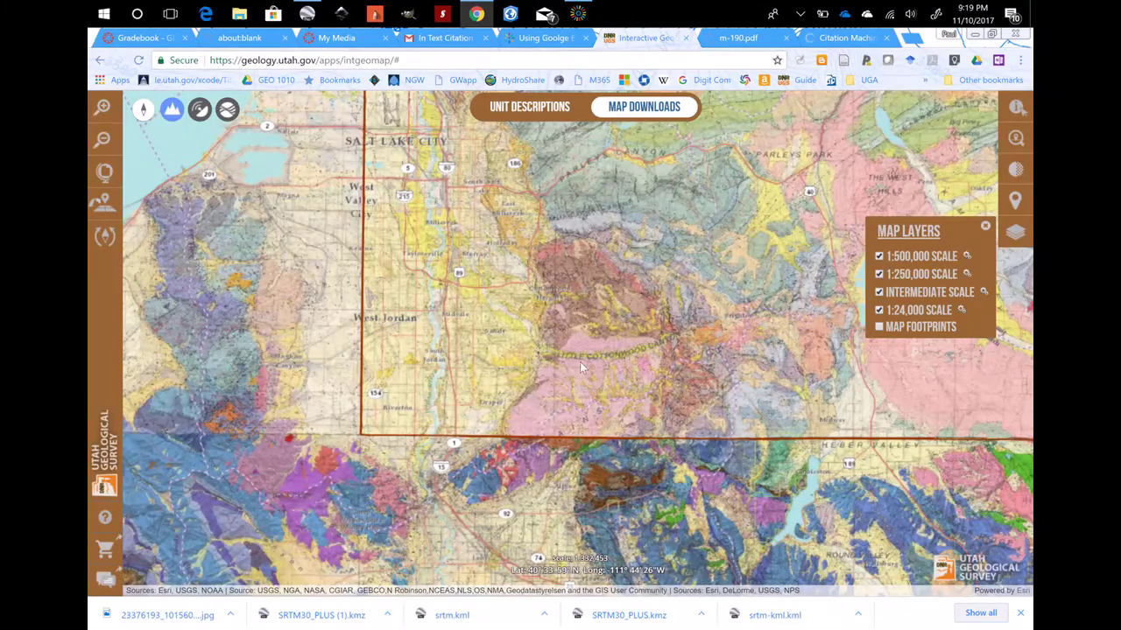
click(290, 371)
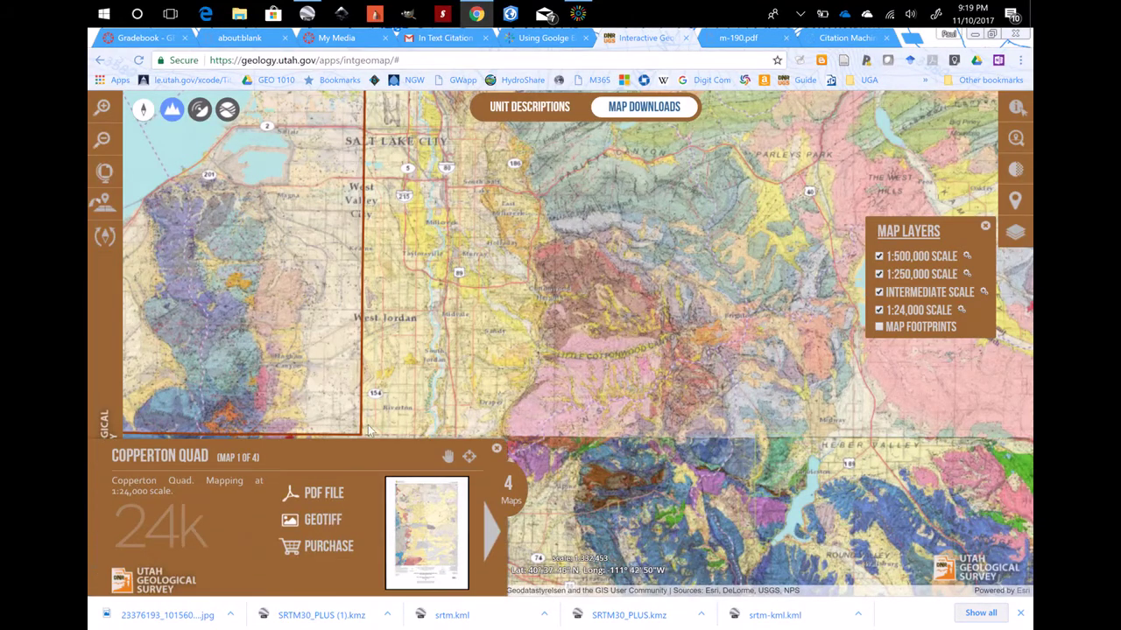
click(495, 528)
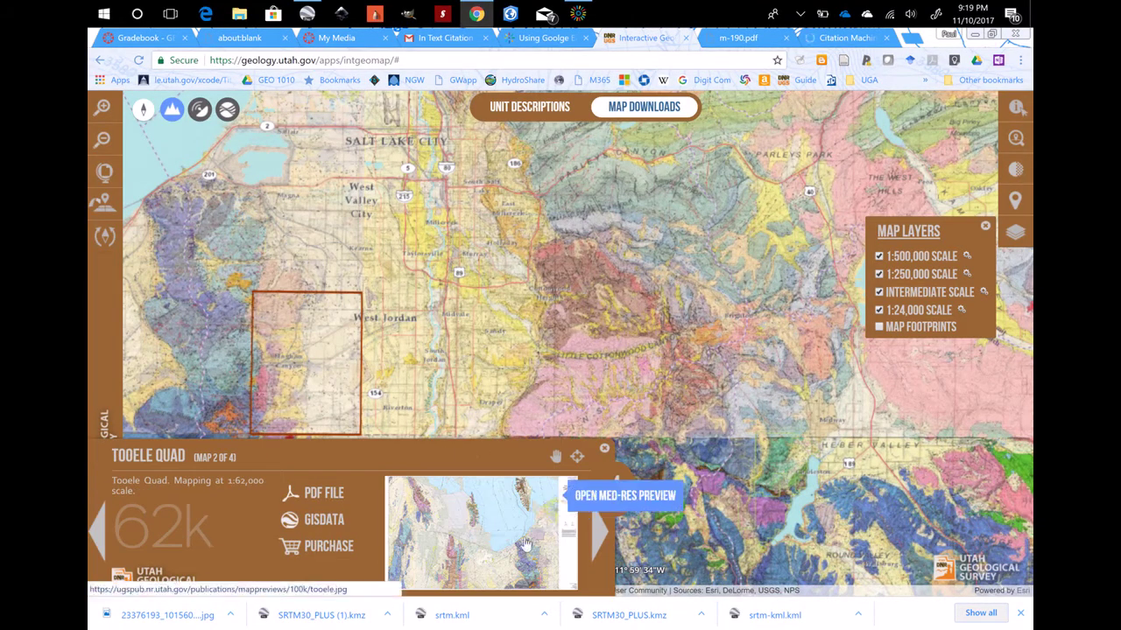
click(602, 530)
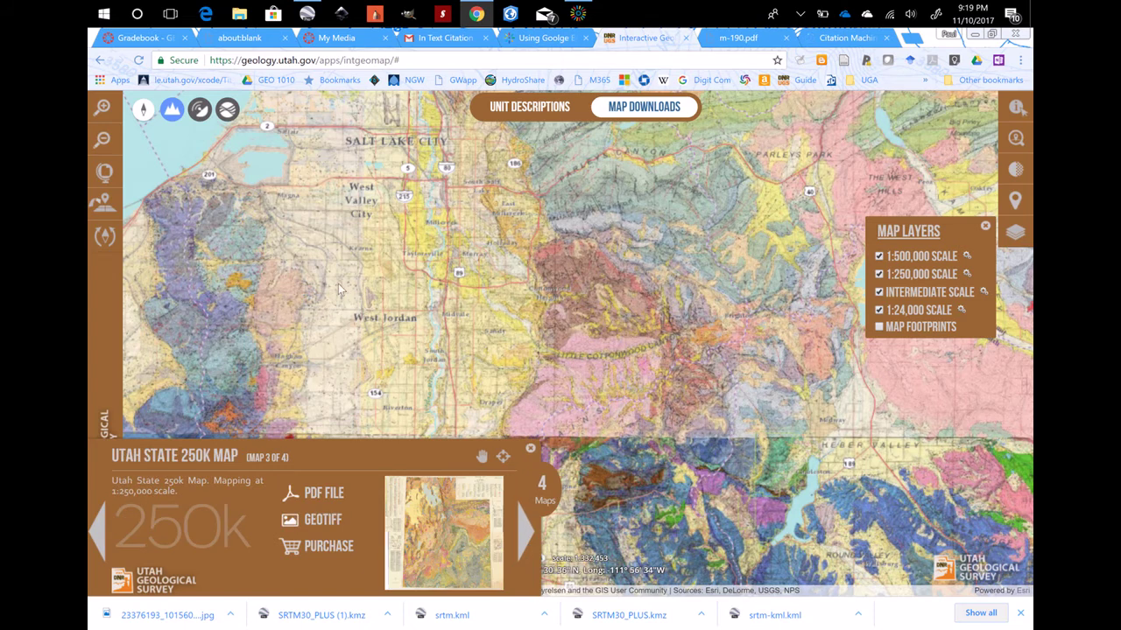